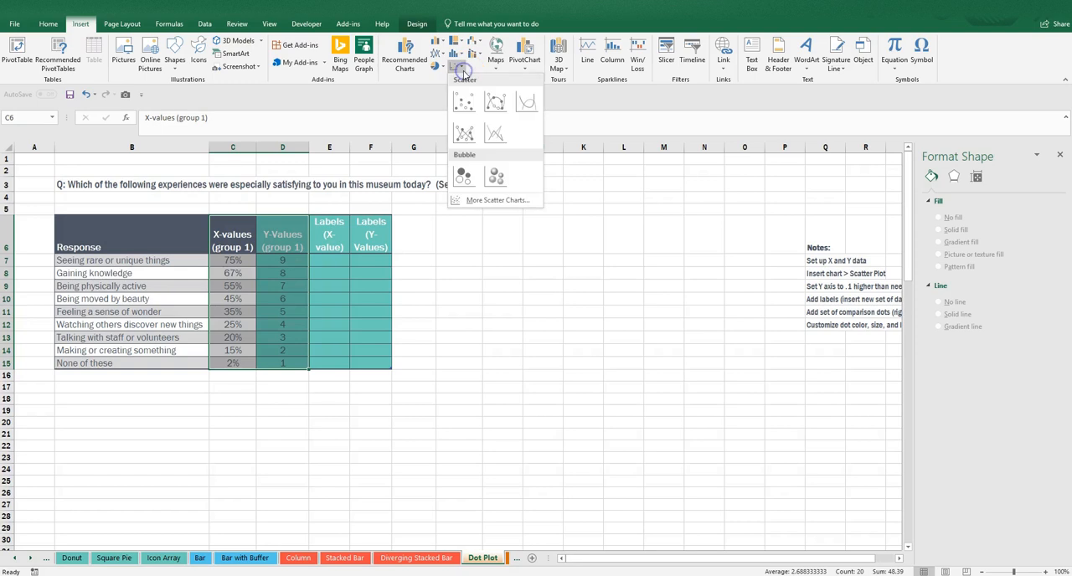
Insert a scatter chart from the selected X and Y values, place it beside the table, and make it taller and wider.
{"action": "left_click", "coordinate": [461, 103]}
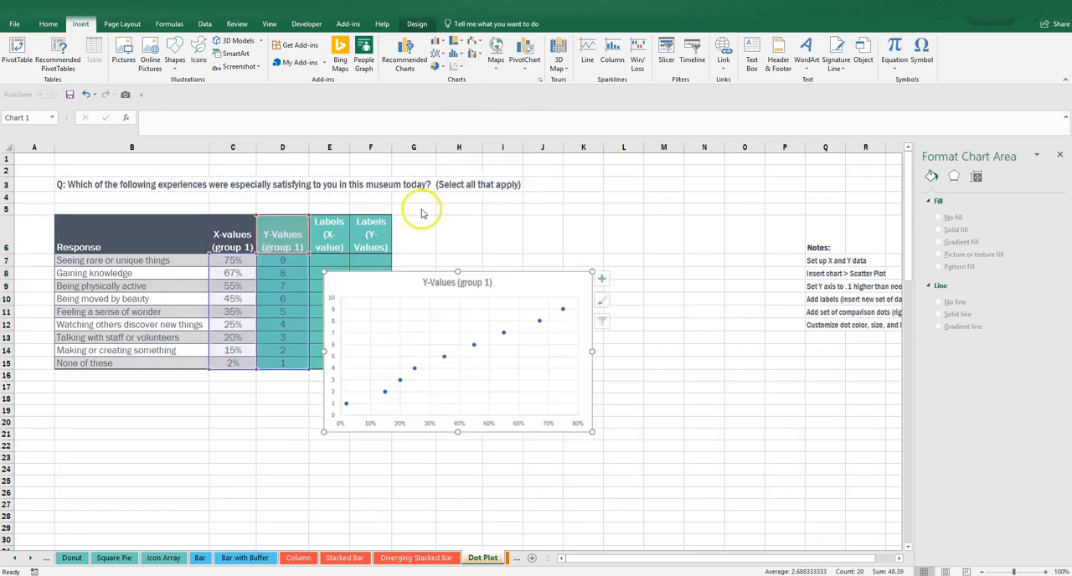
{"action": "left_click_drag", "start_coordinate": [412, 270], "coordinate": [492, 219]}
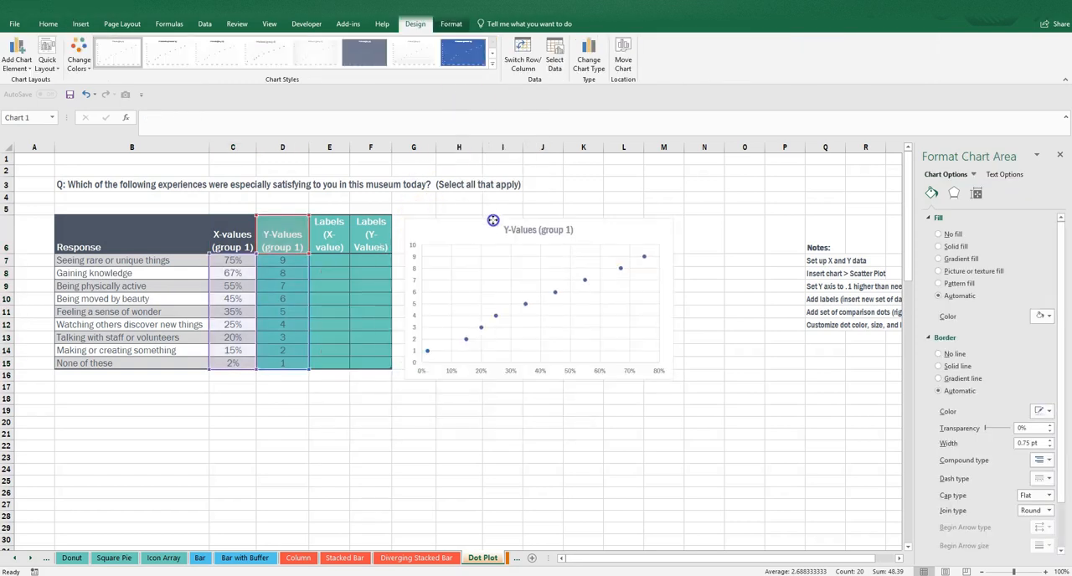
{"action": "left_click_drag", "start_coordinate": [538, 379], "coordinate": [546, 440]}
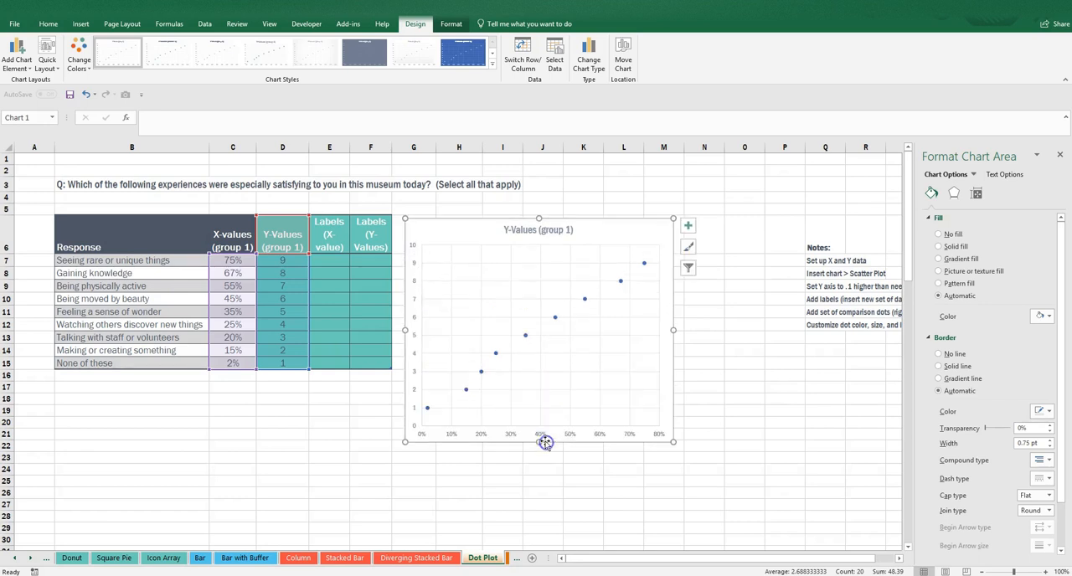
{"action": "left_click_drag", "start_coordinate": [675, 330], "coordinate": [771, 332]}
Delete the chart title and set the horizontal axis maximum to 1.0.
{"action": "left_click", "coordinate": [601, 234]}
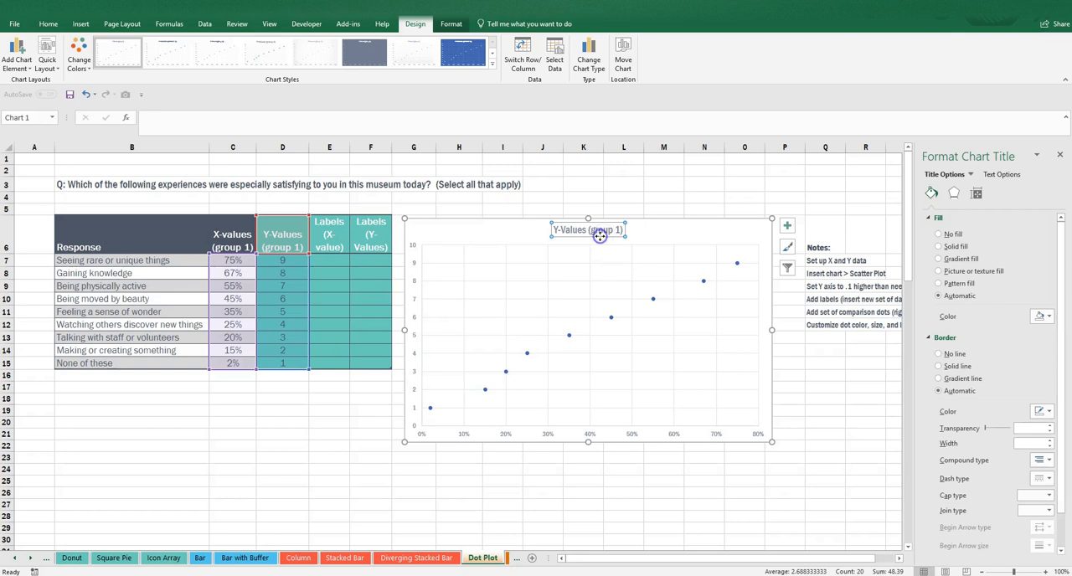
{"action": "key", "text": "Delete"}
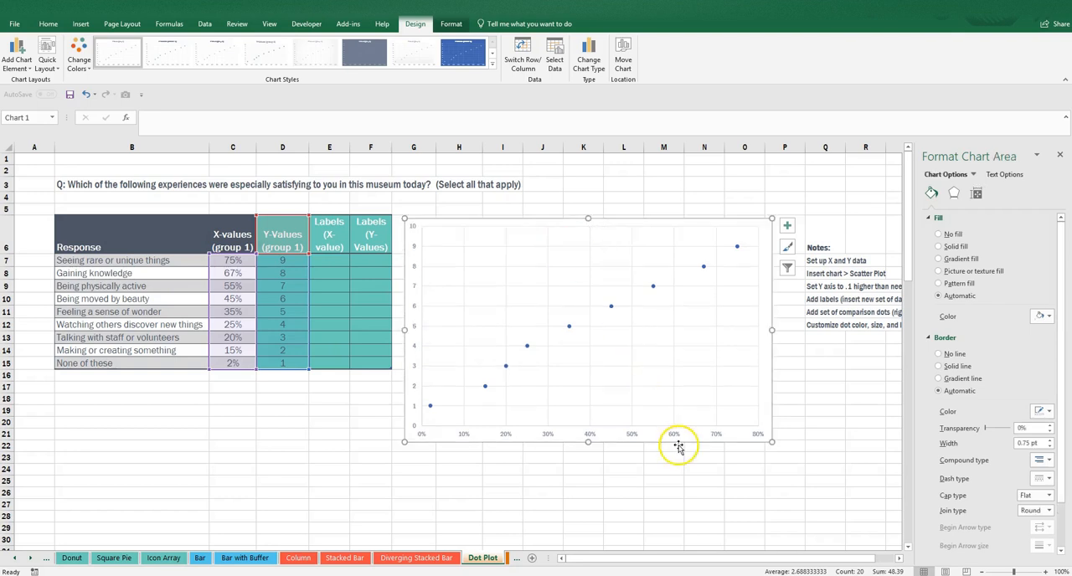
{"action": "left_click", "coordinate": [673, 435]}
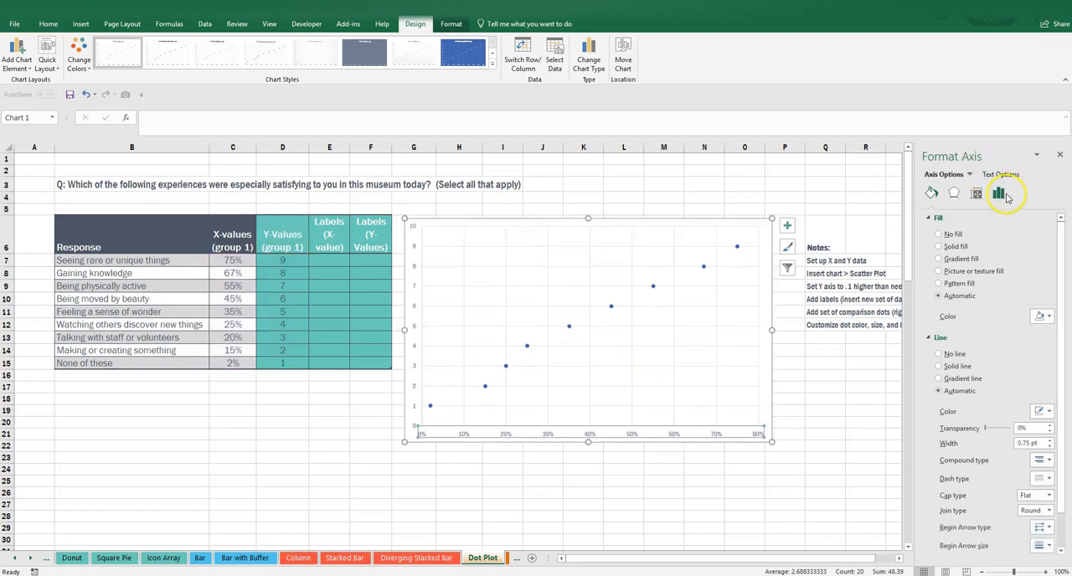
{"action": "left_click", "coordinate": [999, 193]}
{"action": "left_click", "coordinate": [992, 218]}
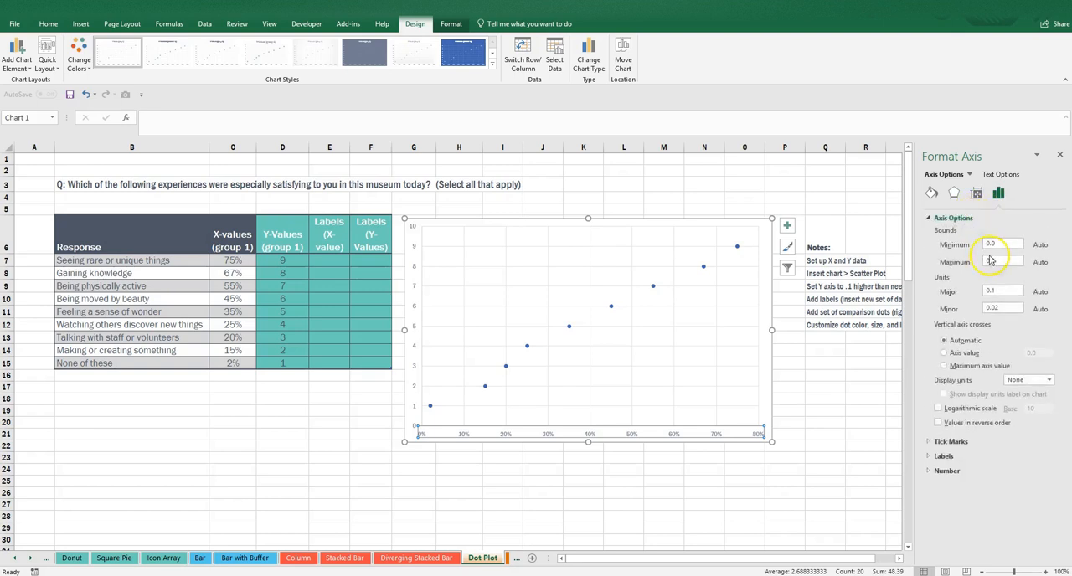
{"action": "key", "text": "Return"}
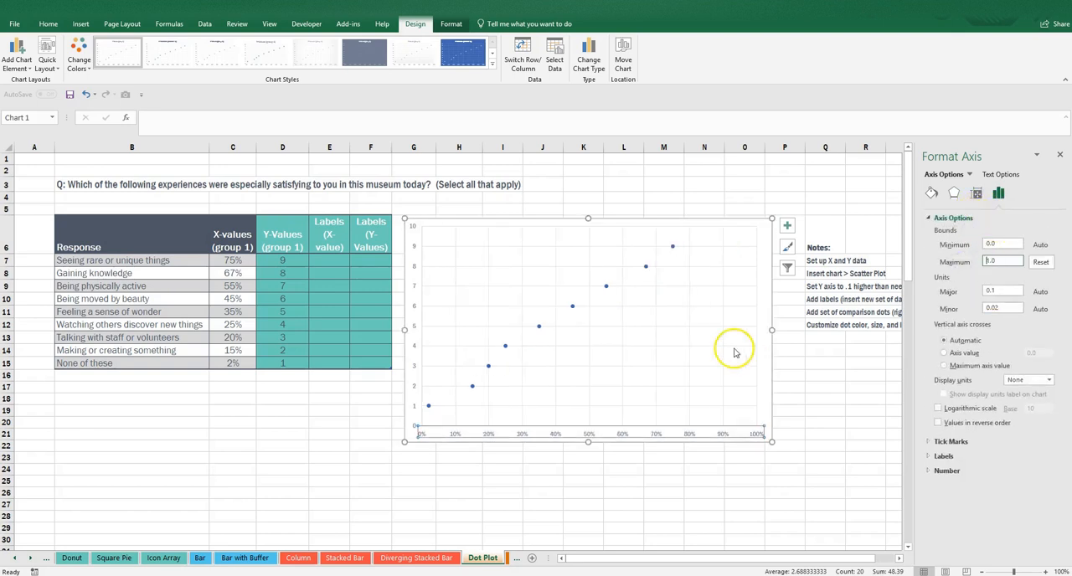
Remove the vertical gridlines from the scatter chart.
{"action": "left_click", "coordinate": [416, 267]}
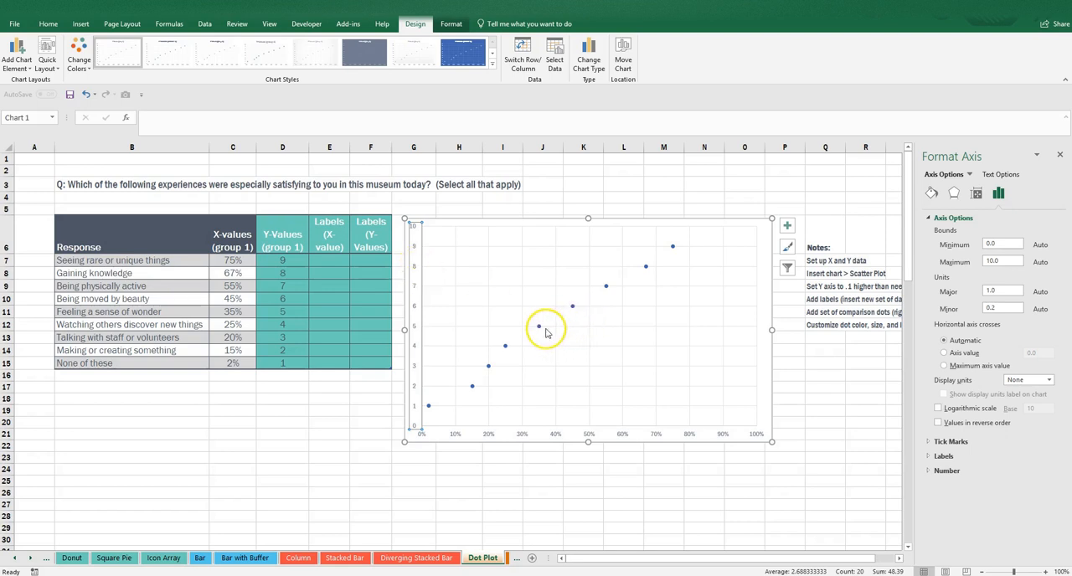
{"action": "left_click", "coordinate": [555, 357]}
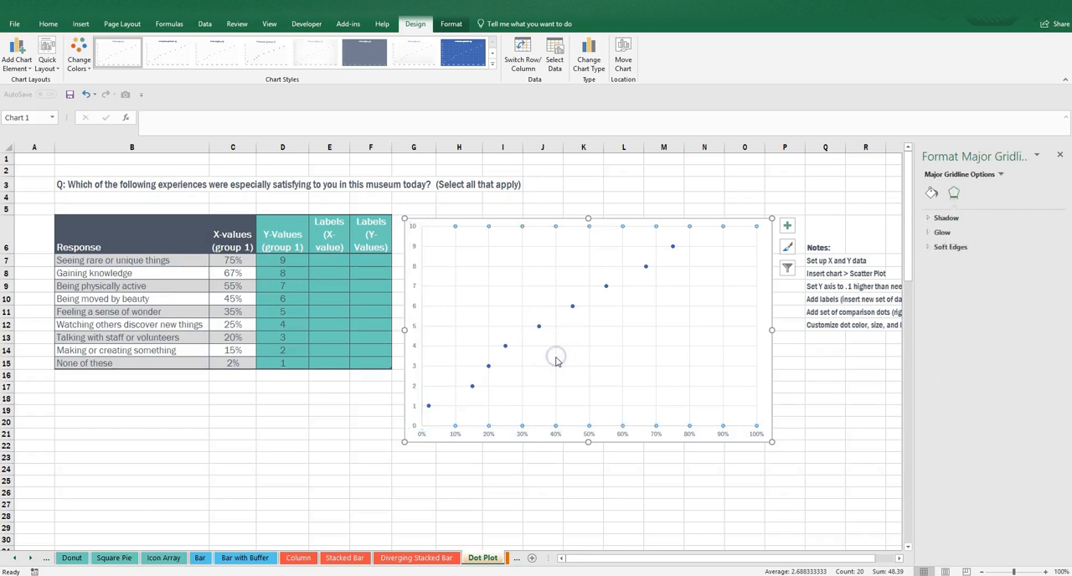
{"action": "left_click", "coordinate": [555, 358]}
Change the data series markers to the built-in circle type at size 15.
{"action": "left_click", "coordinate": [538, 326]}
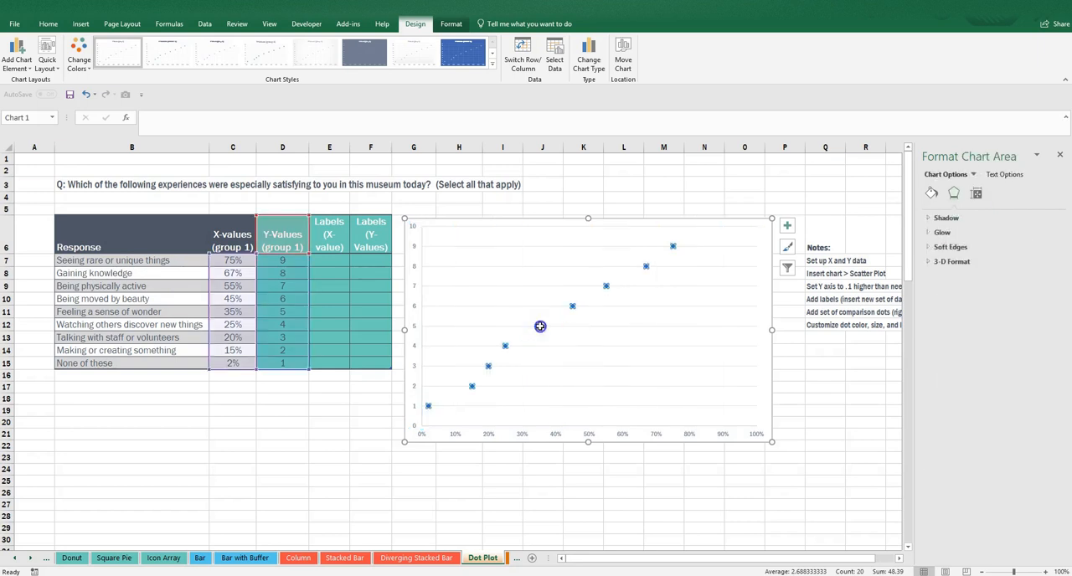
{"action": "left_click", "coordinate": [931, 196]}
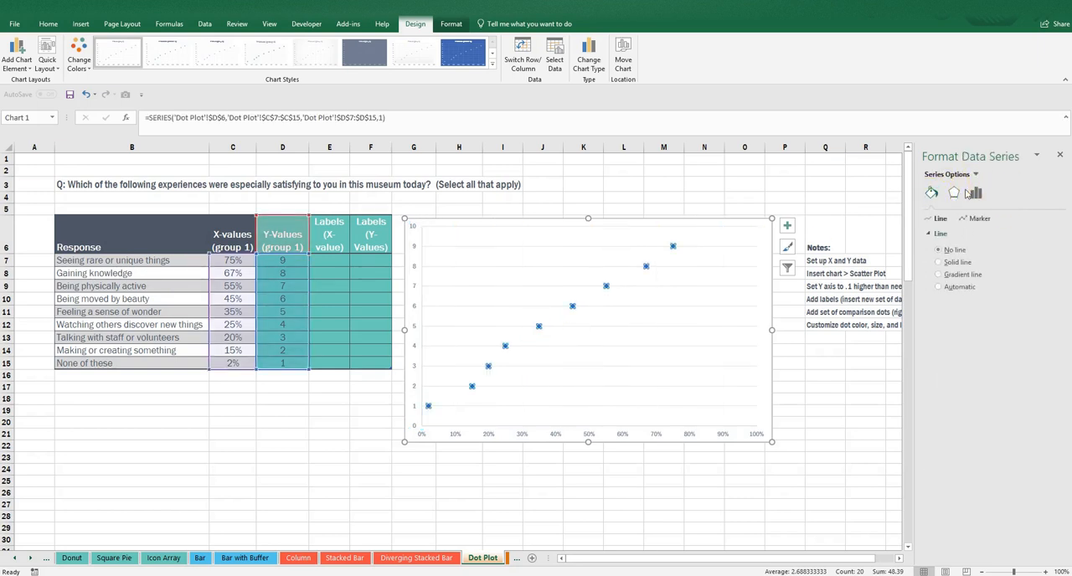
{"action": "left_click", "coordinate": [971, 218]}
{"action": "left_click", "coordinate": [960, 233]}
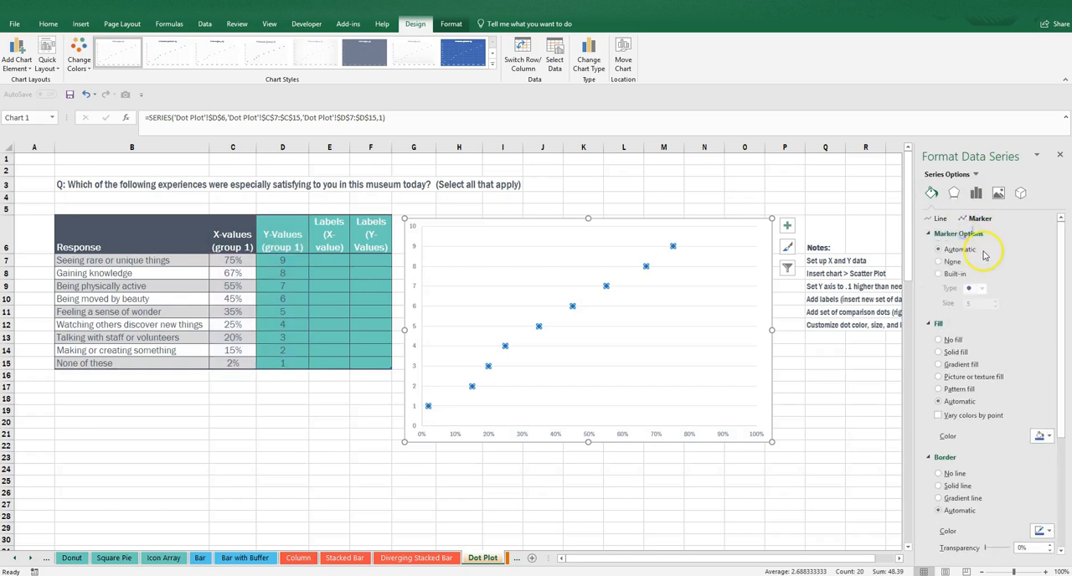
{"action": "left_click", "coordinate": [951, 275]}
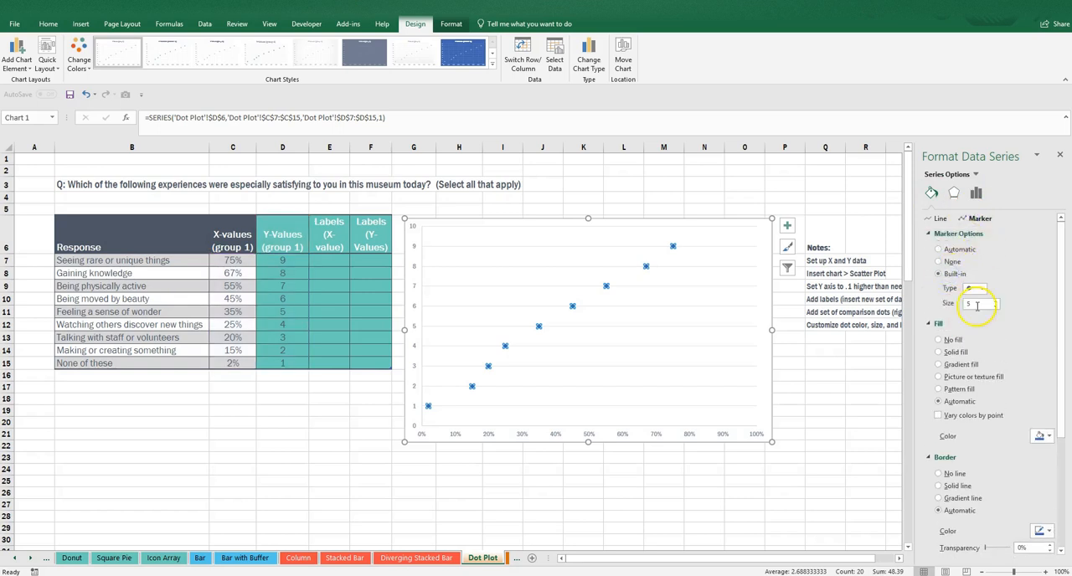
{"action": "left_click", "coordinate": [993, 302]}
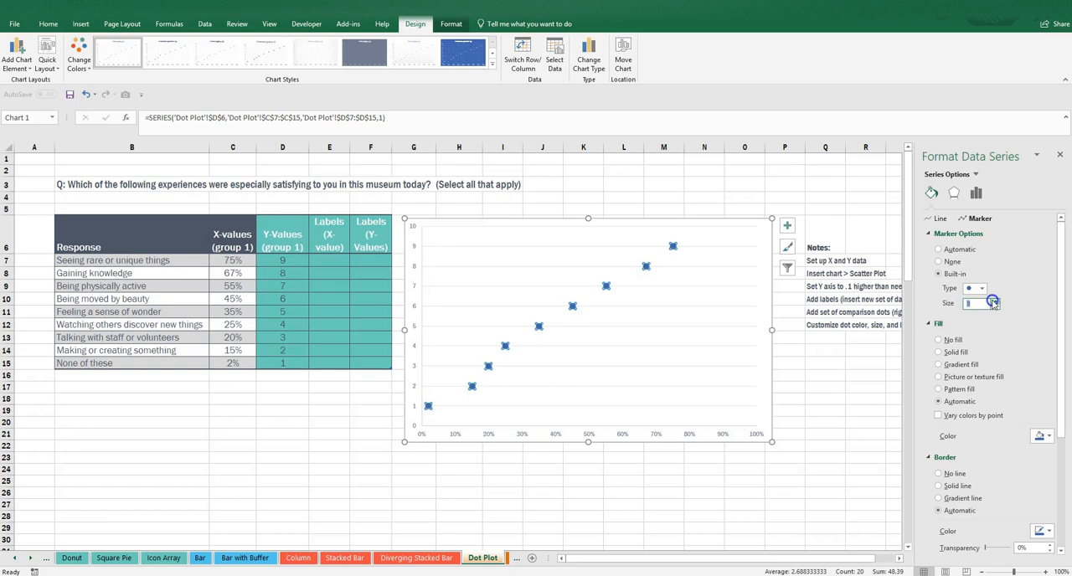
{"action": "left_click", "coordinate": [995, 301]}
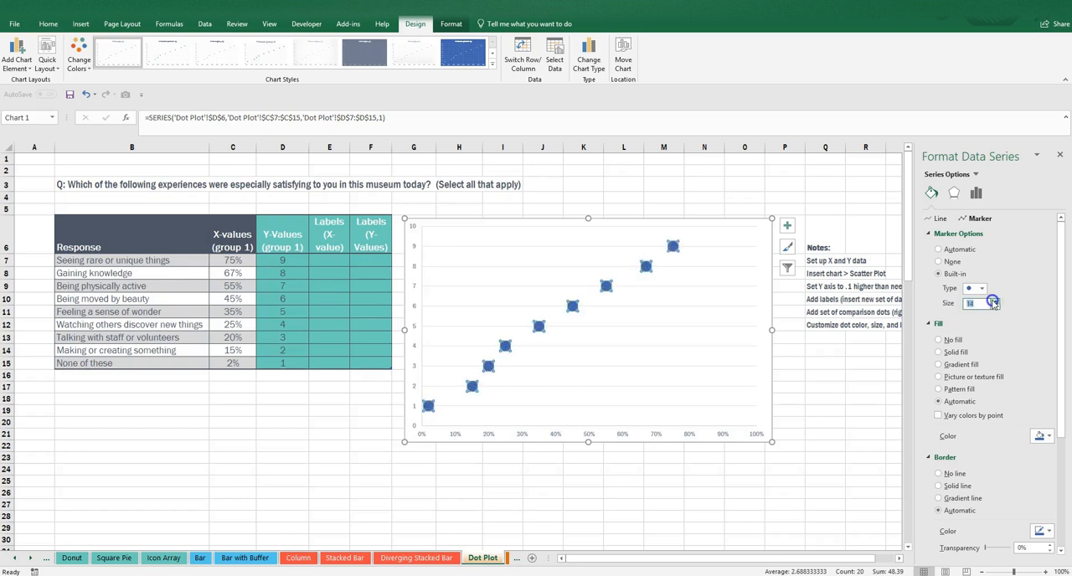
{"action": "left_click", "coordinate": [595, 482]}
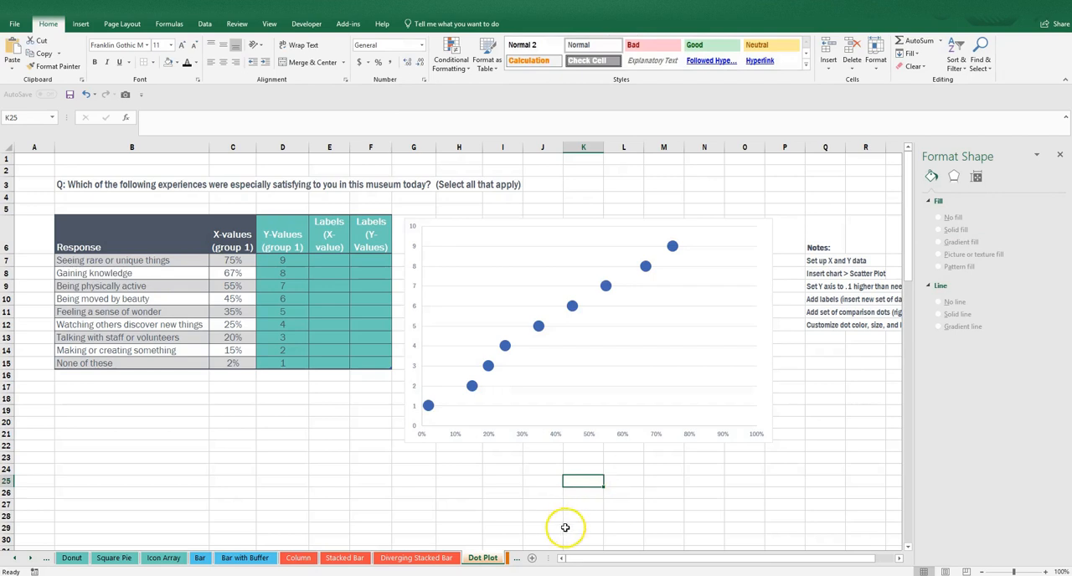
Give the data series markers a bright blue solid fill and a matching border color.
{"action": "left_click", "coordinate": [672, 245]}
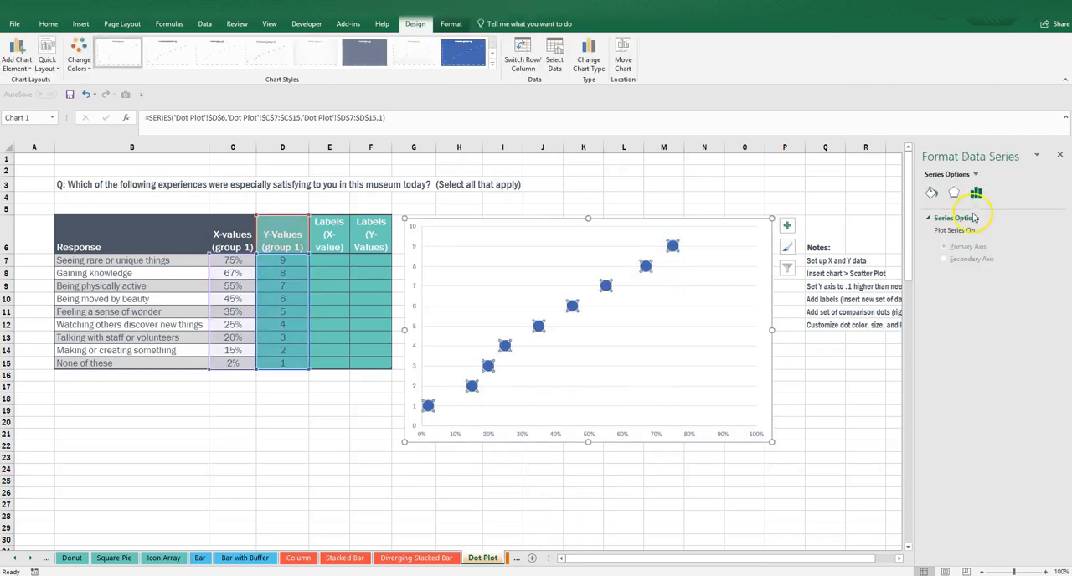
{"action": "left_click", "coordinate": [935, 197]}
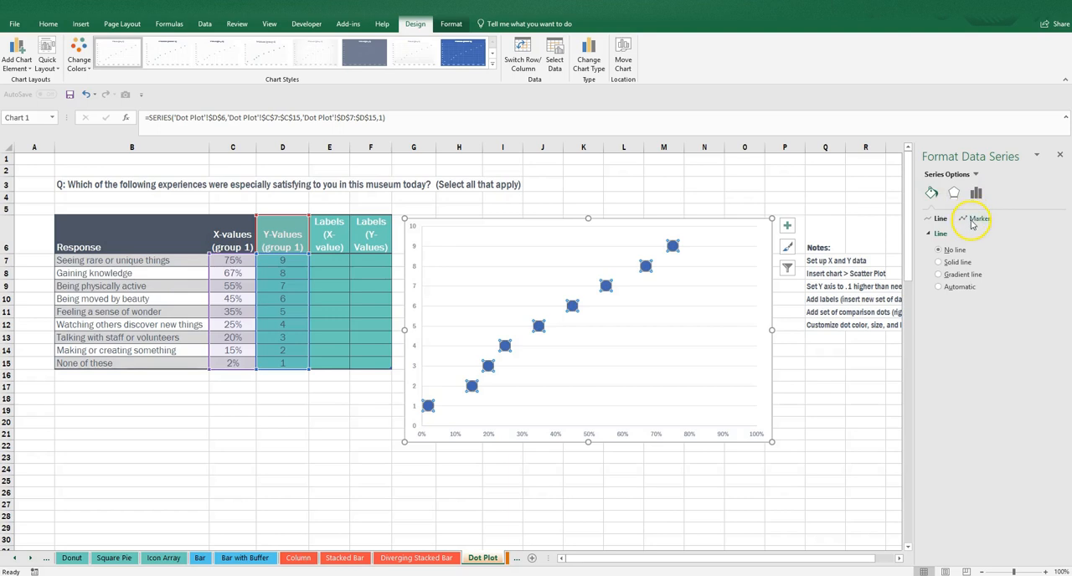
{"action": "left_click", "coordinate": [974, 219]}
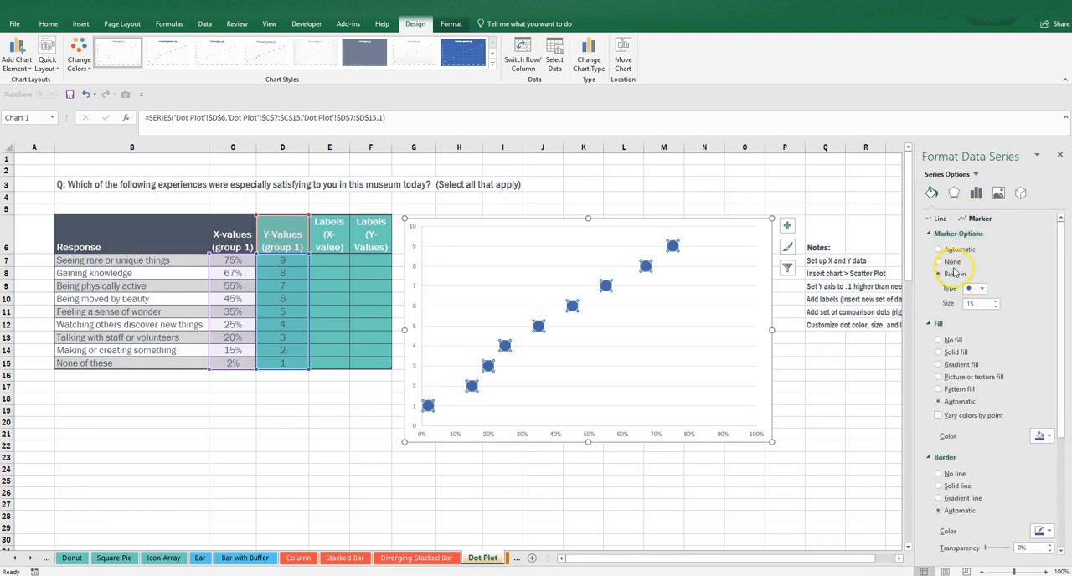
{"action": "left_click", "coordinate": [952, 353]}
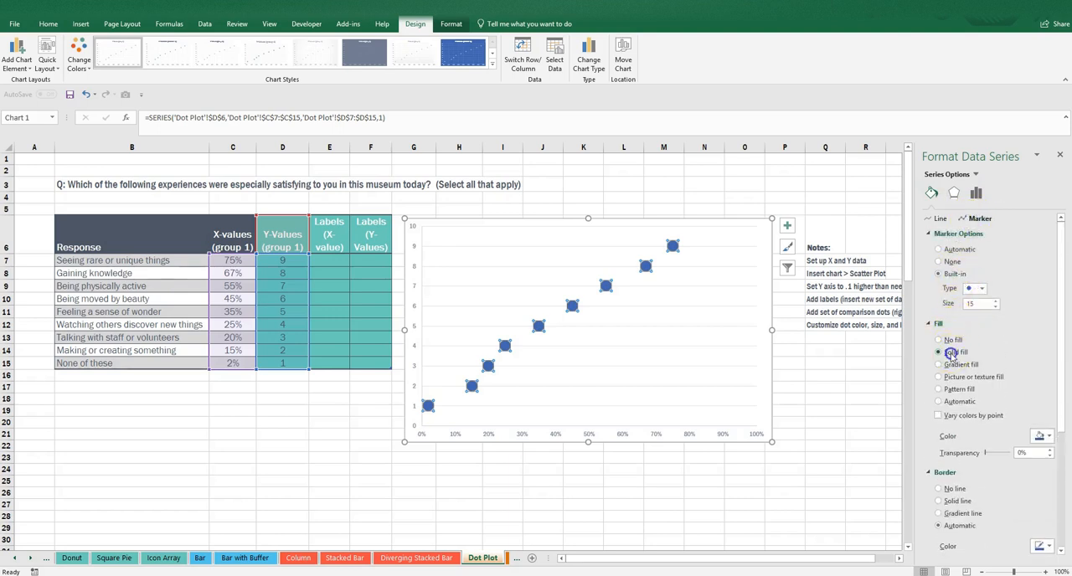
{"action": "left_click", "coordinate": [1040, 436]}
{"action": "left_click", "coordinate": [1065, 497]}
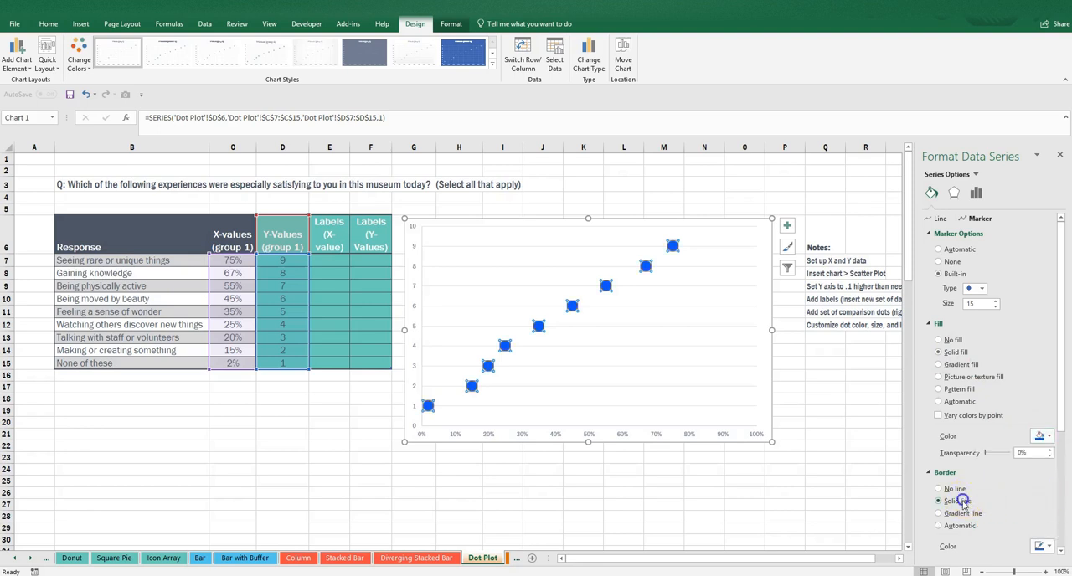
{"action": "left_click", "coordinate": [1053, 545]}
{"action": "left_click", "coordinate": [1065, 498]}
{"action": "left_click", "coordinate": [866, 497]}
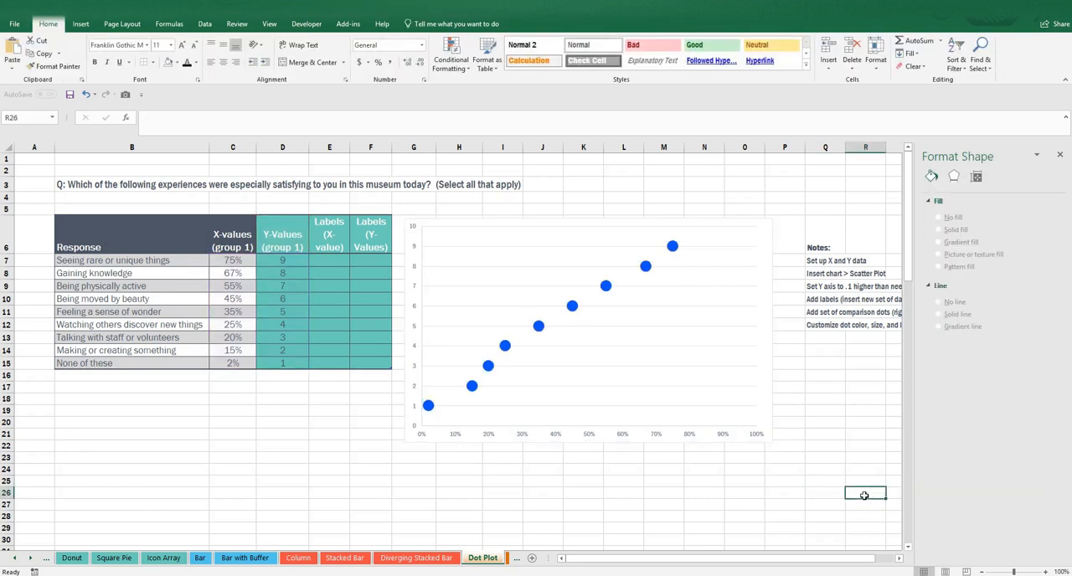
Set the vertical axis bounds to a maximum of 9.1 and a minimum of 0.
{"action": "left_click", "coordinate": [412, 249]}
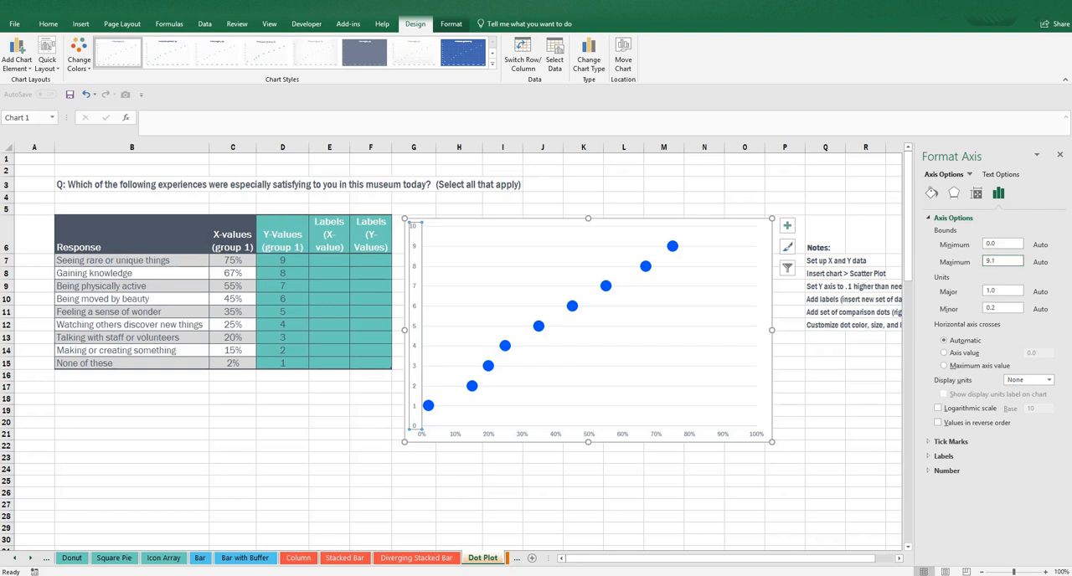
{"action": "key", "text": "Return"}
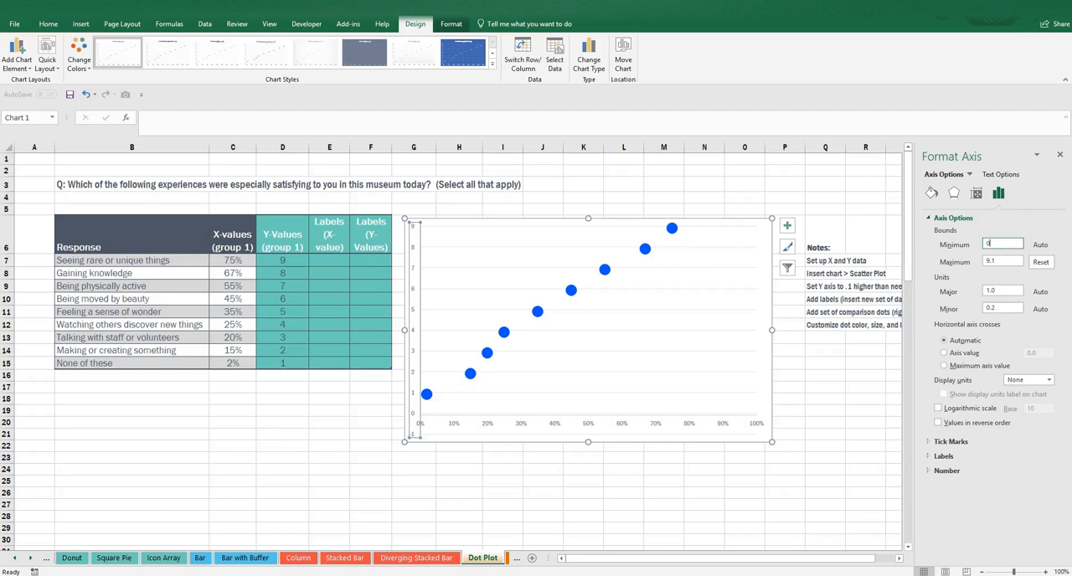
{"action": "type", "text": "0"}
{"action": "key", "text": "Return"}
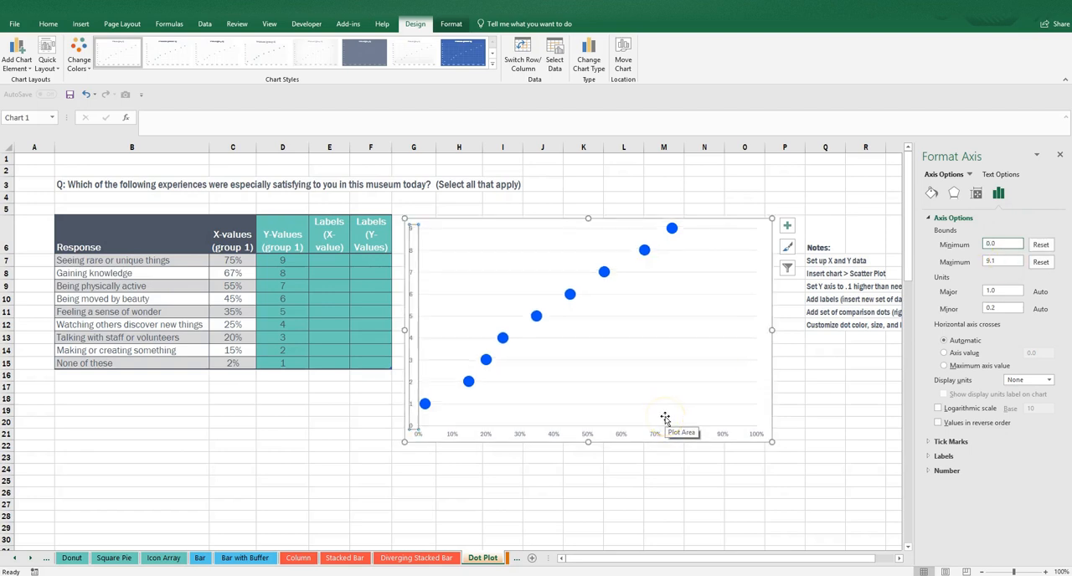
{"action": "left_click", "coordinate": [641, 484]}
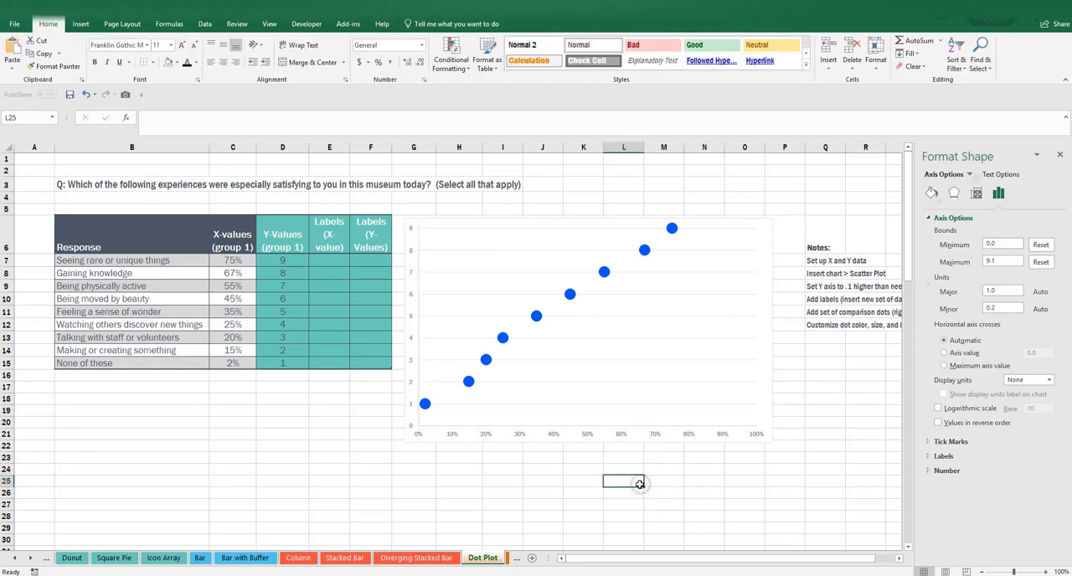
Remove the border line around the chart area.
{"action": "left_click", "coordinate": [770, 251]}
{"action": "left_click", "coordinate": [938, 354]}
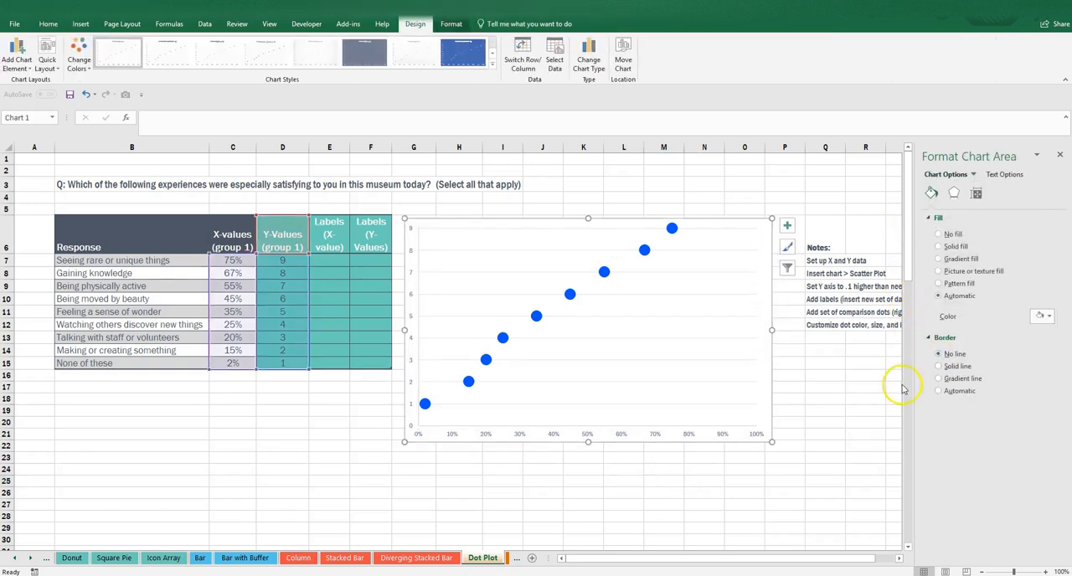
{"action": "left_click", "coordinate": [893, 387]}
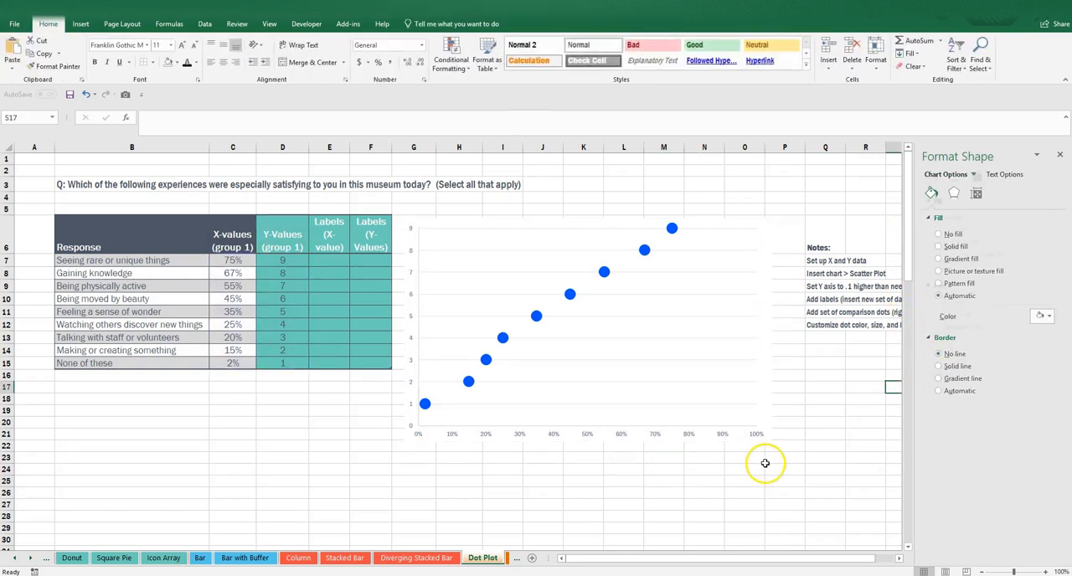
Shrink the plot area inside the chart to leave a small gap above it and a wide blank space beside the vertical axis.
{"action": "left_click", "coordinate": [699, 323]}
{"action": "left_click_drag", "start_coordinate": [588, 227], "coordinate": [588, 240]}
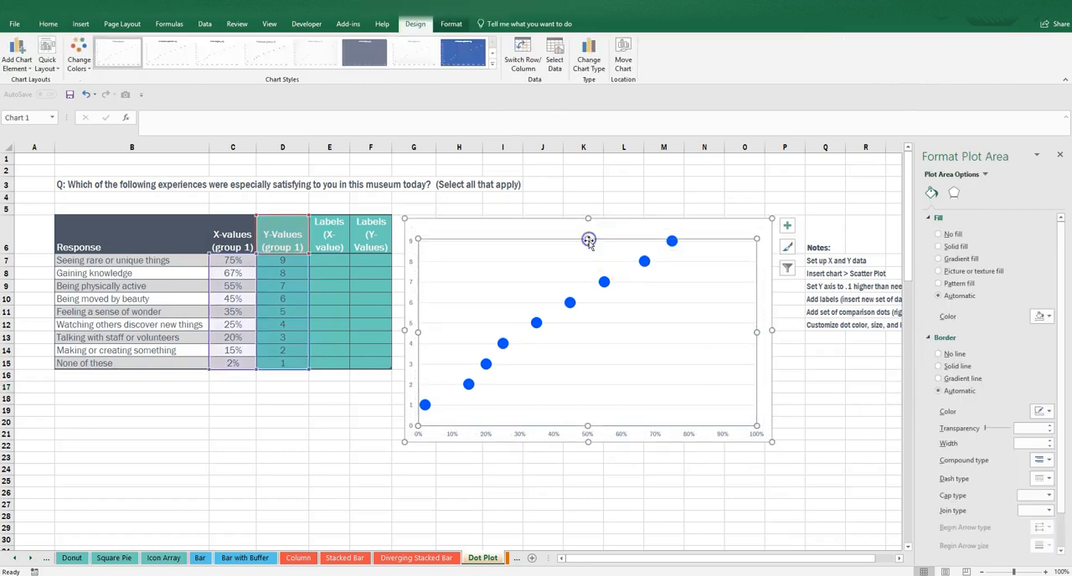
{"action": "left_click_drag", "start_coordinate": [417, 332], "coordinate": [499, 343]}
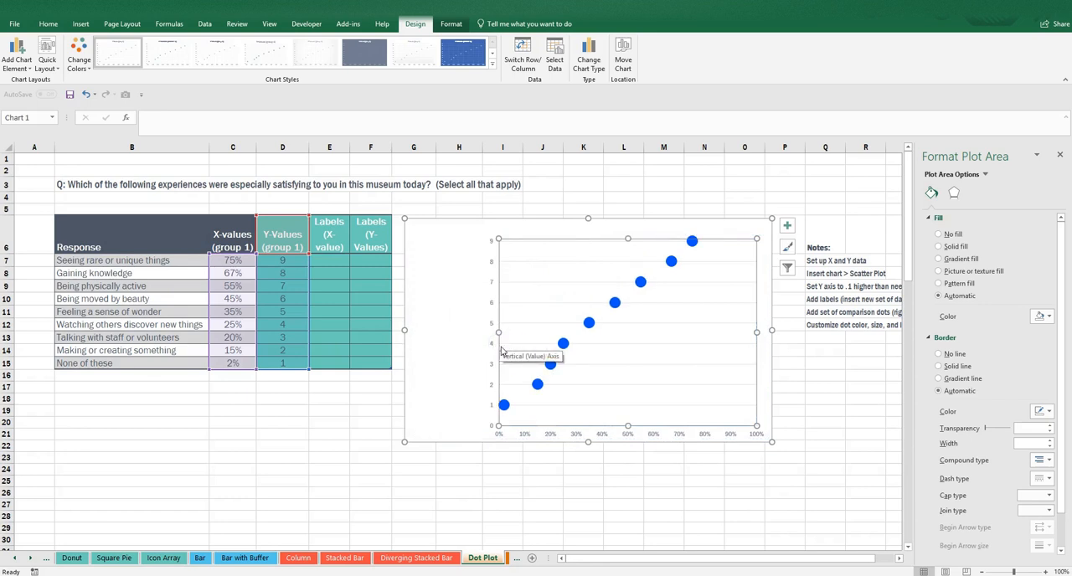
{"action": "left_click", "coordinate": [508, 483]}
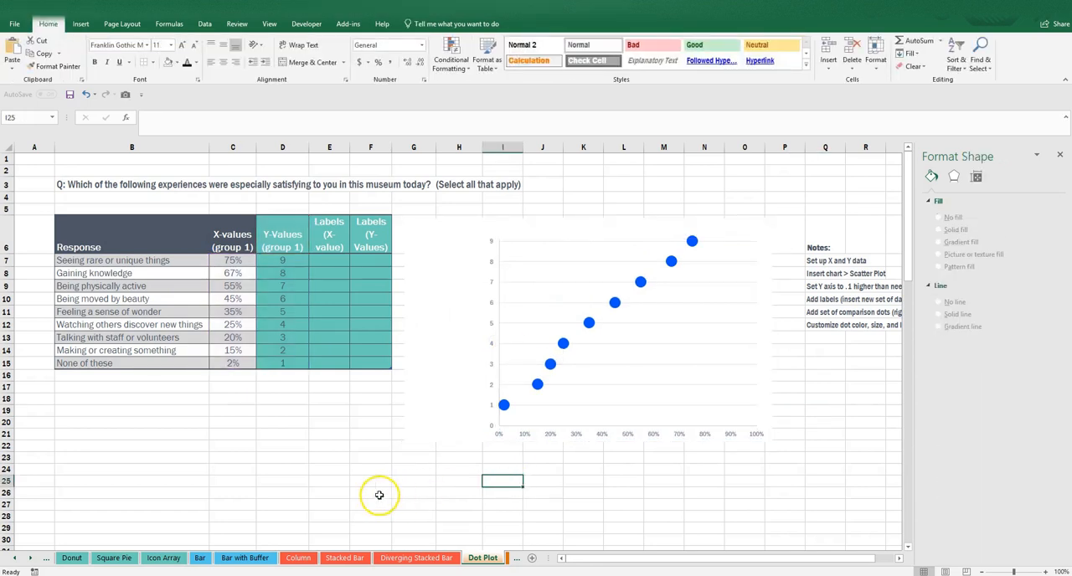
Fill the Labels (X-value) cells E7:E15 with 0 and format them as percentages.
{"action": "left_click", "coordinate": [329, 236]}
{"action": "left_click", "coordinate": [329, 262]}
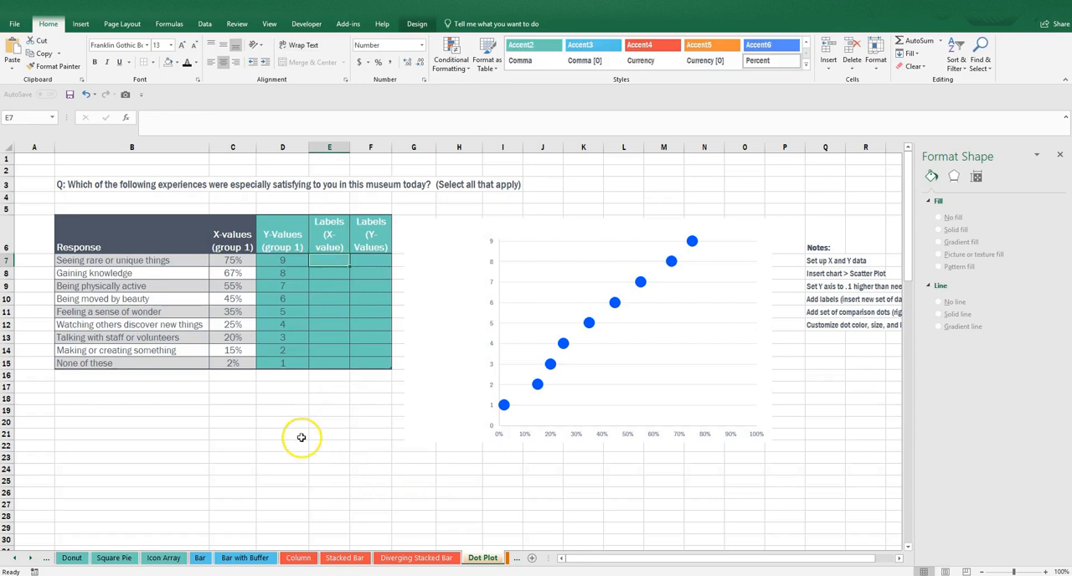
{"action": "type", "text": "0"}
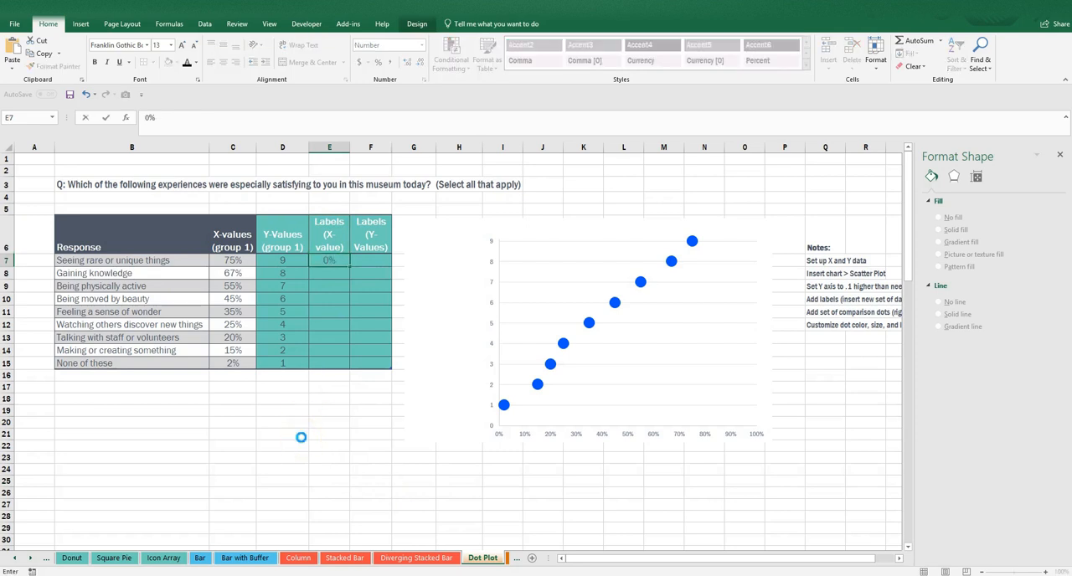
{"action": "key", "text": "Return"}
{"action": "type", "text": "0"}
{"action": "key", "text": "Return"}
{"action": "left_click", "coordinate": [323, 279]}
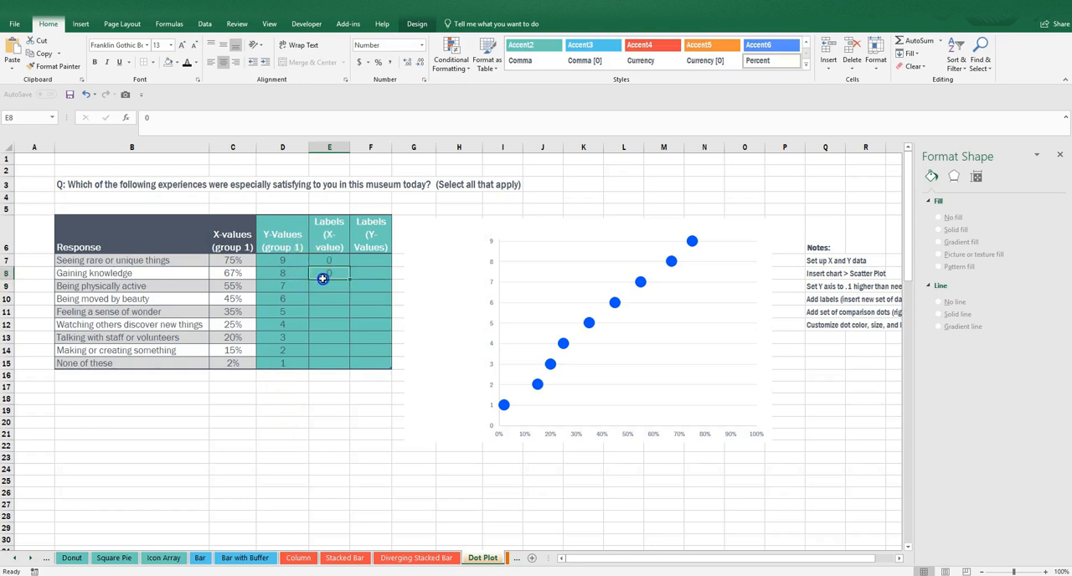
{"action": "left_click_drag", "start_coordinate": [321, 259], "coordinate": [353, 370]}
{"action": "left_click", "coordinate": [377, 62]}
Copy the Y-Values from D7:D15 into the Labels (Y-Values) cells F7:F15.
{"action": "left_click_drag", "start_coordinate": [294, 263], "coordinate": [287, 364]}
{"action": "right_click", "coordinate": [289, 367]}
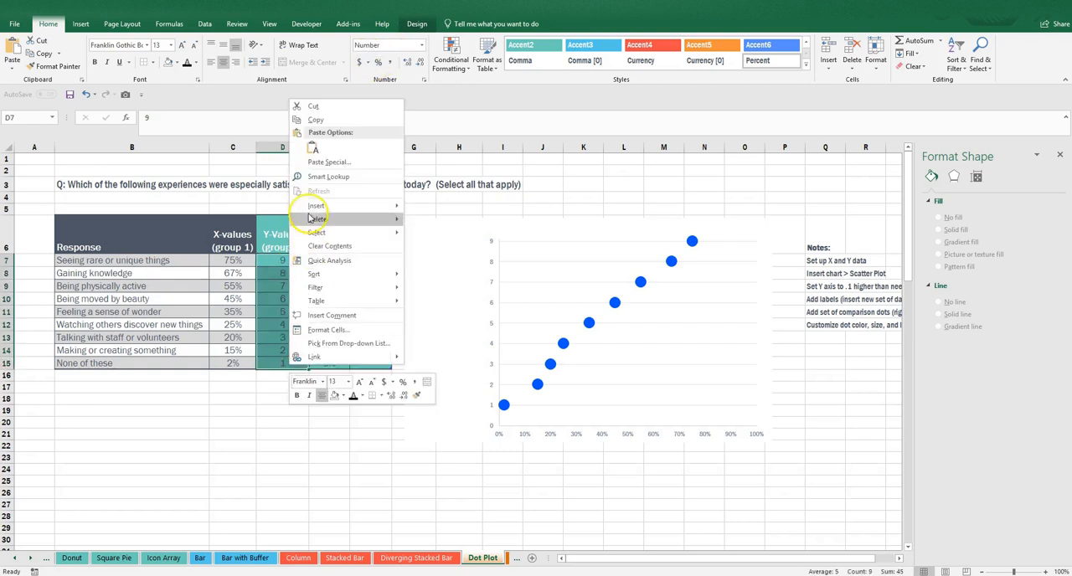
{"action": "left_click", "coordinate": [316, 119]}
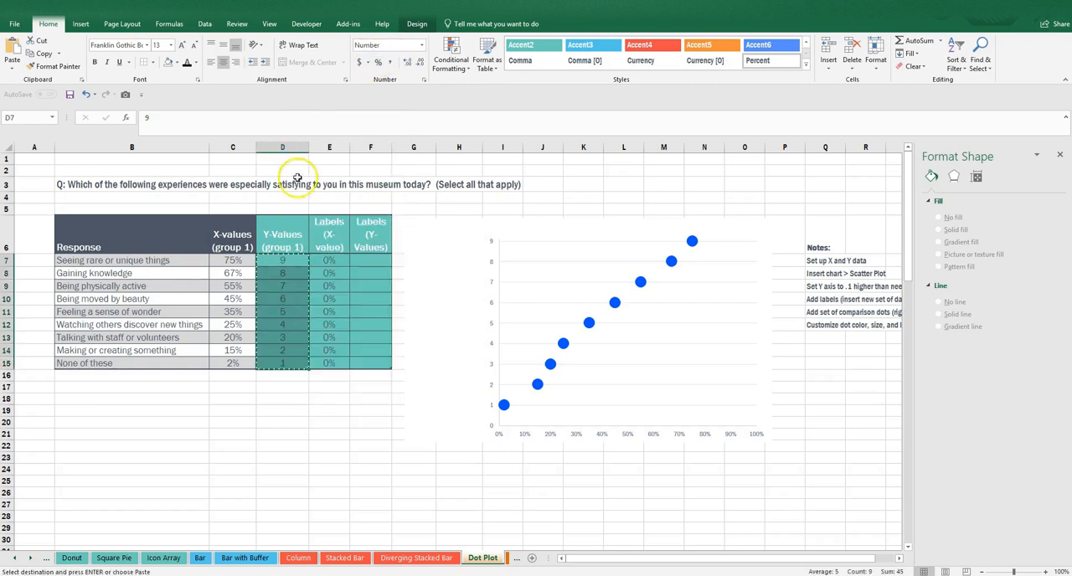
{"action": "right_click", "coordinate": [374, 258]}
{"action": "left_click", "coordinate": [401, 308]}
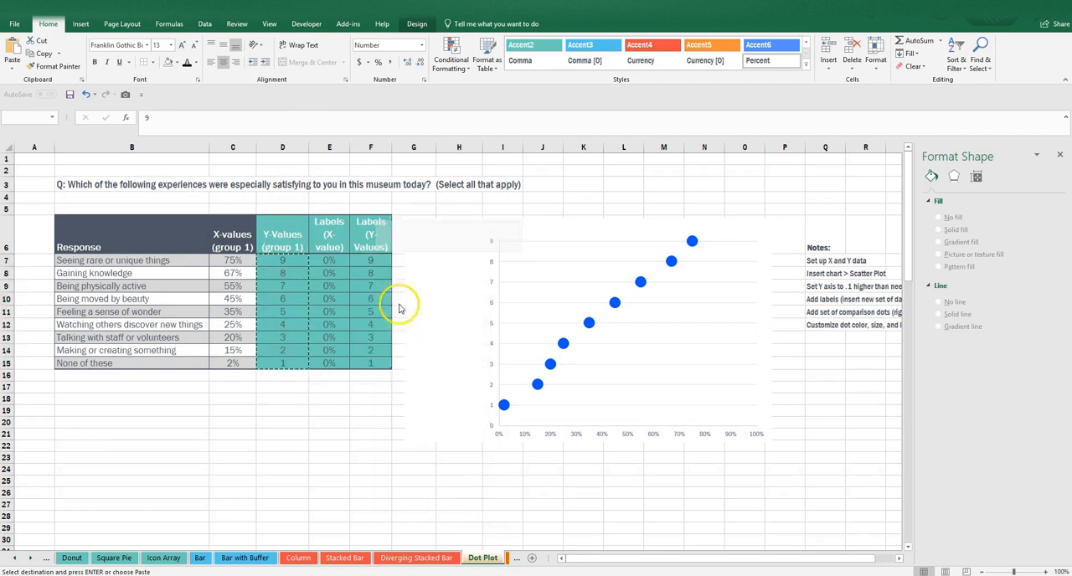
{"action": "left_click", "coordinate": [318, 421]}
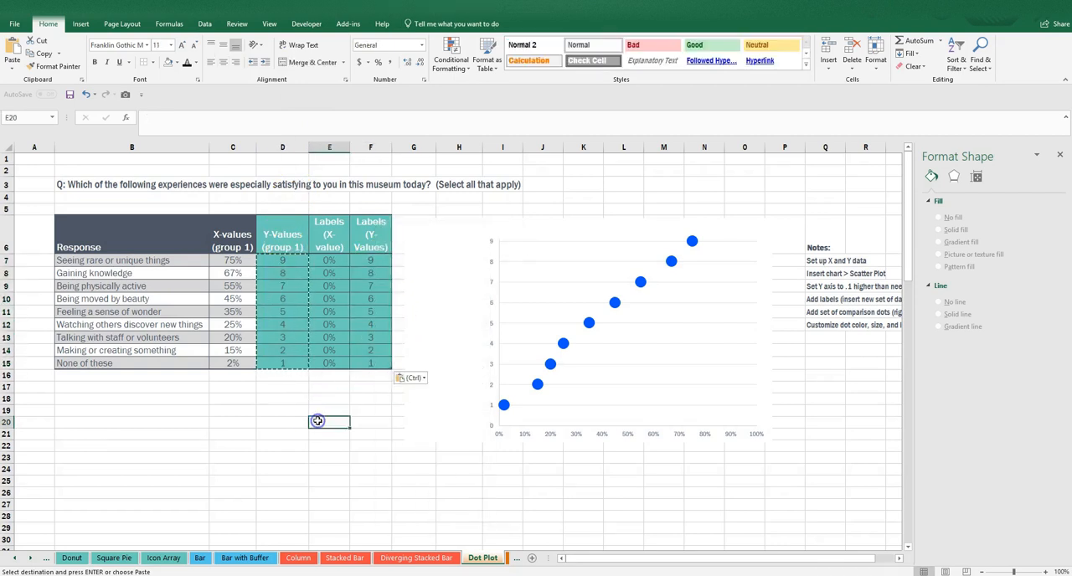
Add a second data series to the scatter chart and take its name from cell E6.
{"action": "left_click", "coordinate": [694, 311]}
{"action": "right_click", "coordinate": [694, 313]}
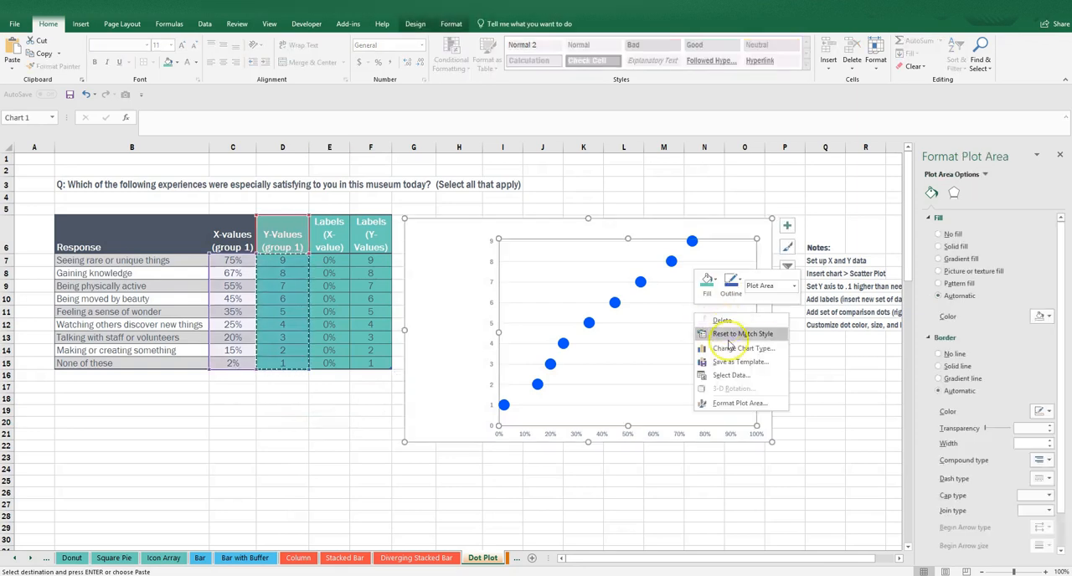
{"action": "left_click", "coordinate": [754, 377]}
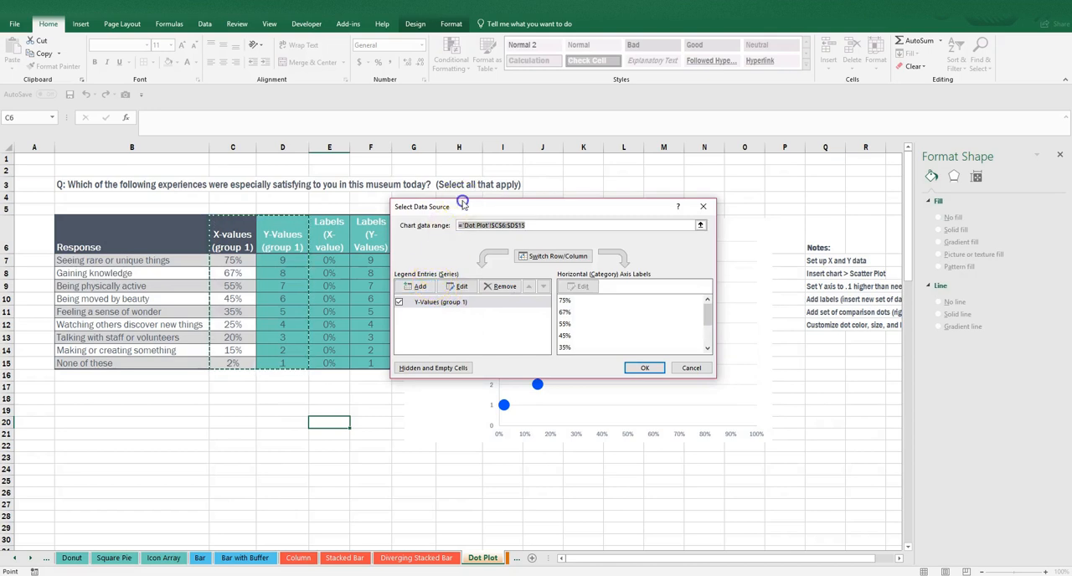
{"action": "left_click_drag", "start_coordinate": [461, 207], "coordinate": [626, 218]}
{"action": "left_click", "coordinate": [582, 298]}
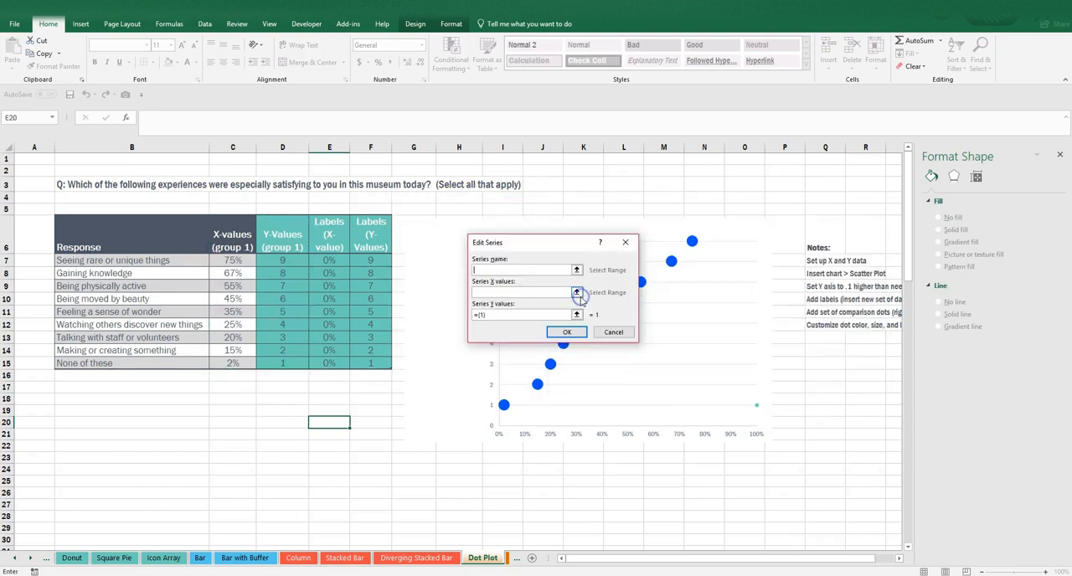
{"action": "left_click", "coordinate": [333, 238]}
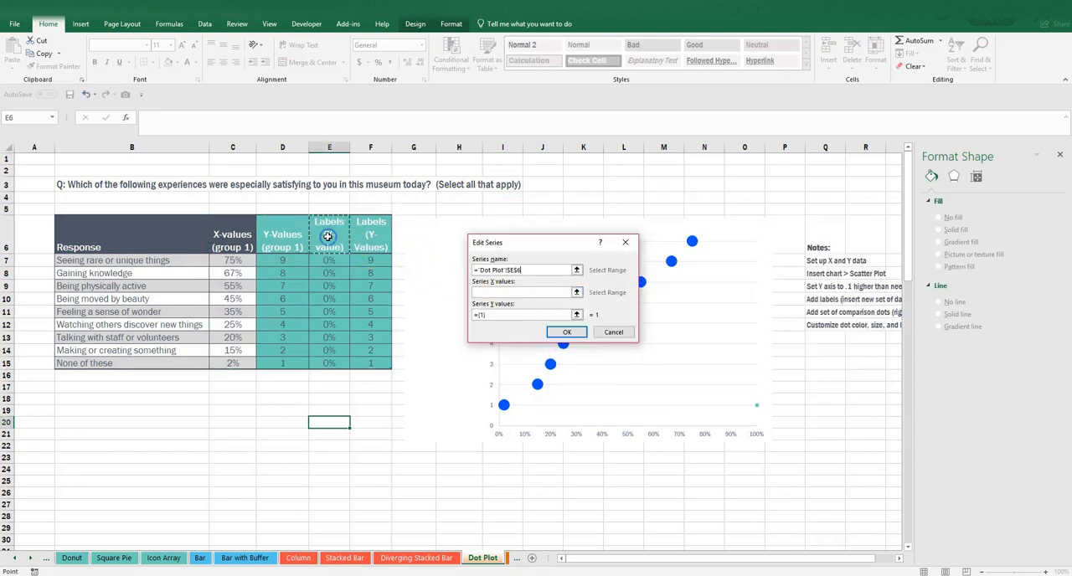
Use E7:E15 as the new series' X values and F7:F15 as its Y values, and apply the data source changes.
{"action": "left_click", "coordinate": [579, 293]}
{"action": "left_click_drag", "start_coordinate": [330, 260], "coordinate": [324, 359]}
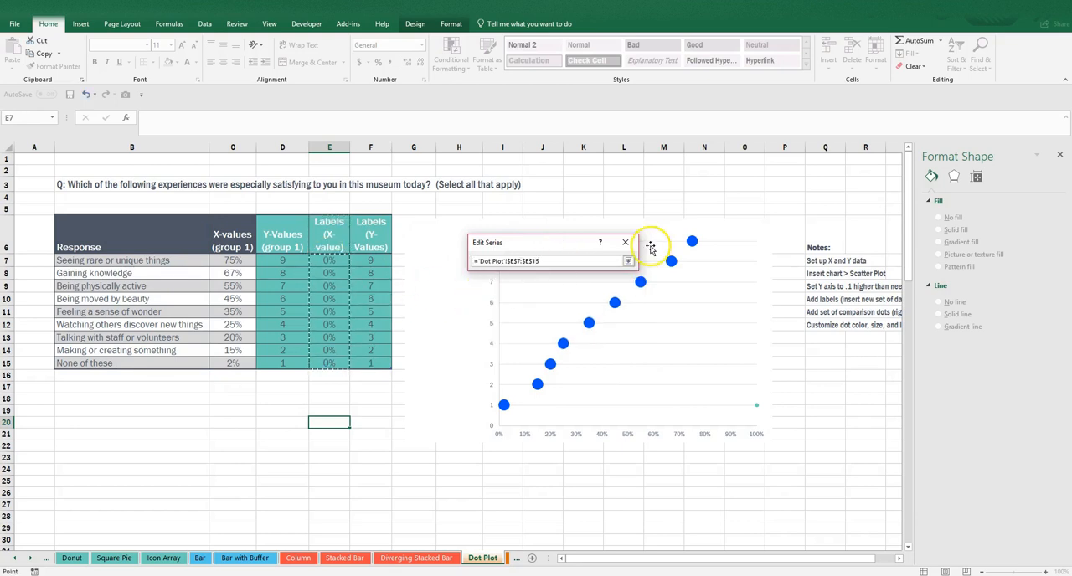
{"action": "left_click", "coordinate": [628, 260]}
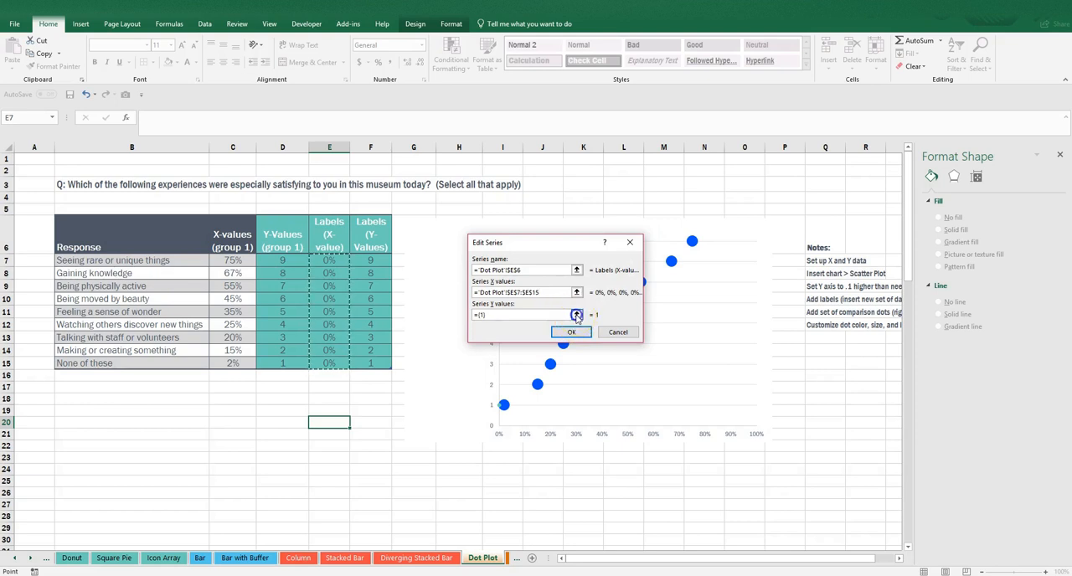
{"action": "left_click", "coordinate": [576, 314]}
{"action": "left_click_drag", "start_coordinate": [379, 260], "coordinate": [371, 363]}
{"action": "left_click", "coordinate": [632, 260]}
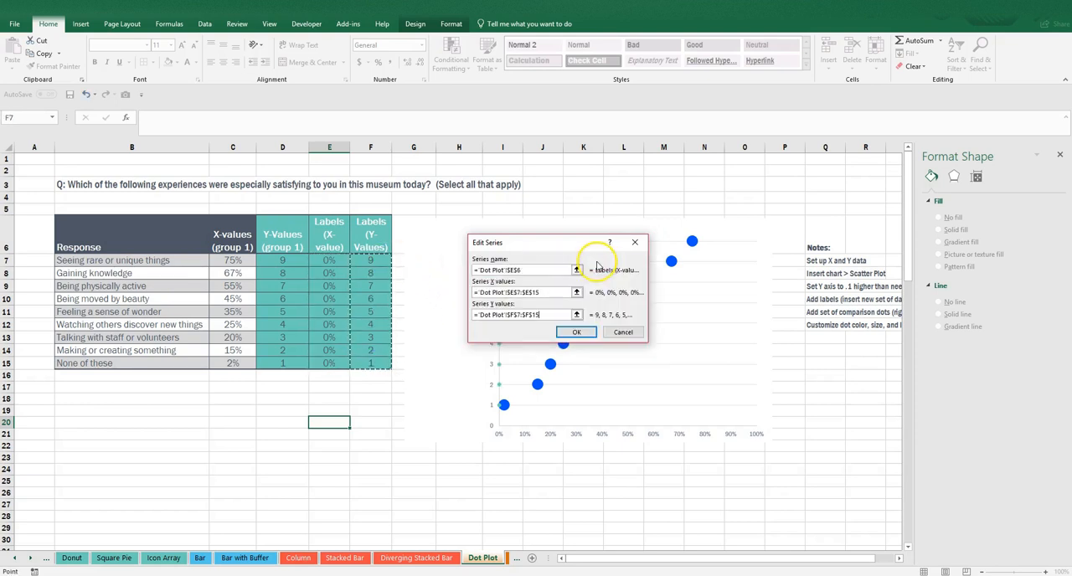
{"action": "left_click", "coordinate": [578, 332]}
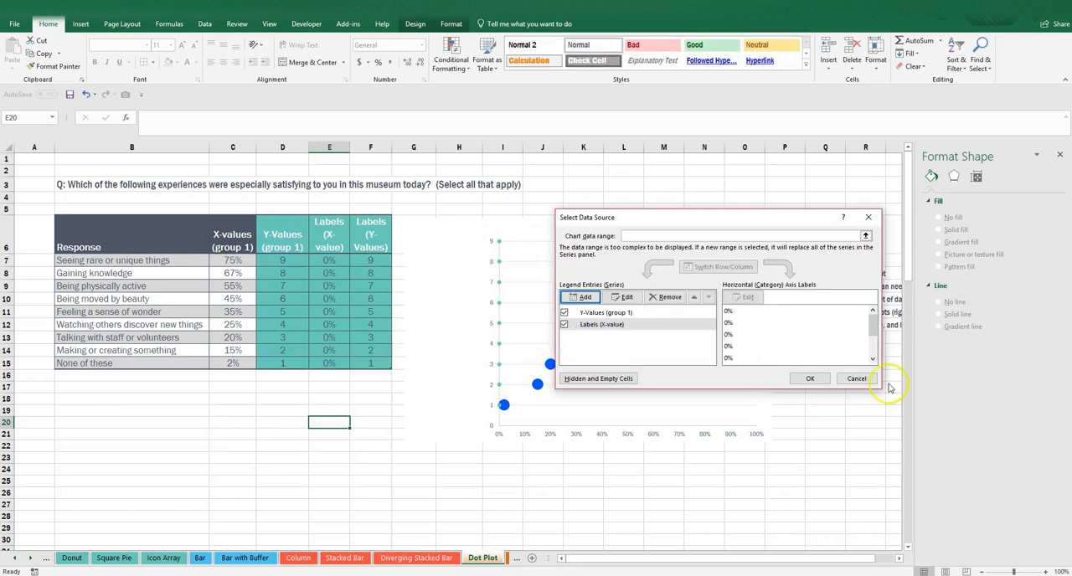
{"action": "left_click", "coordinate": [810, 379]}
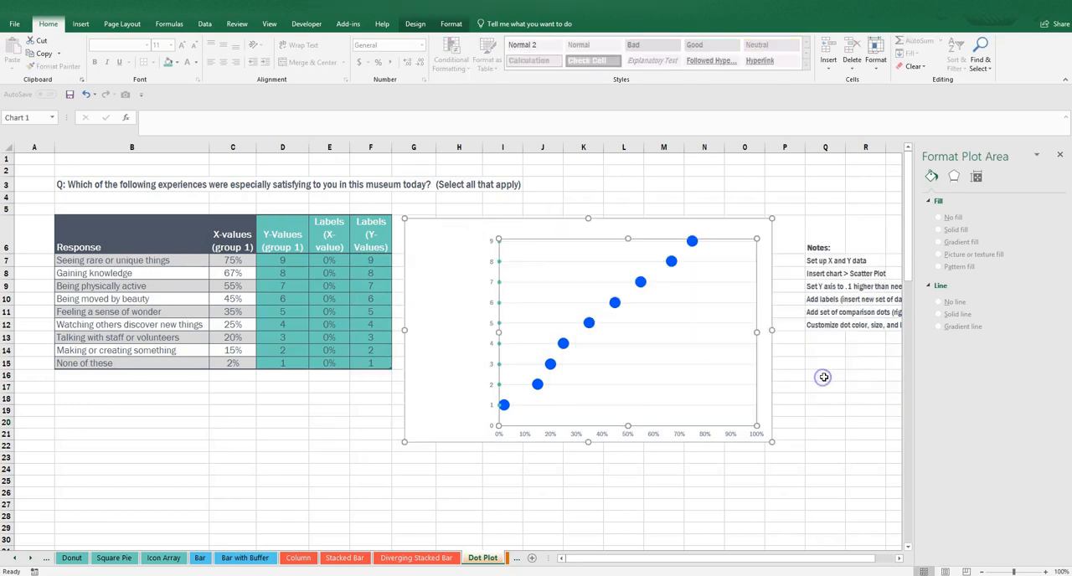
Delete the chart's vertical axis numbers and add data labels to the helper series at 0%.
{"action": "left_click", "coordinate": [490, 262]}
{"action": "key", "text": "Delete"}
{"action": "left_click", "coordinate": [500, 243]}
{"action": "right_click", "coordinate": [500, 243]}
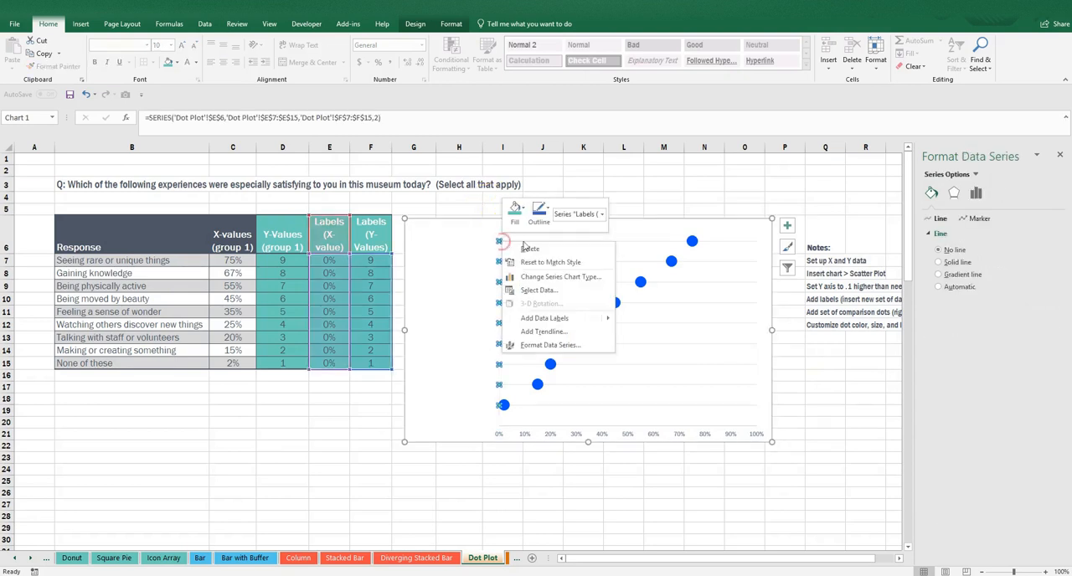
{"action": "left_click", "coordinate": [559, 313]}
Set the helper series' data labels to the Left position and have them show the response names from B7:B15 instead of the Y value.
{"action": "left_click", "coordinate": [505, 241]}
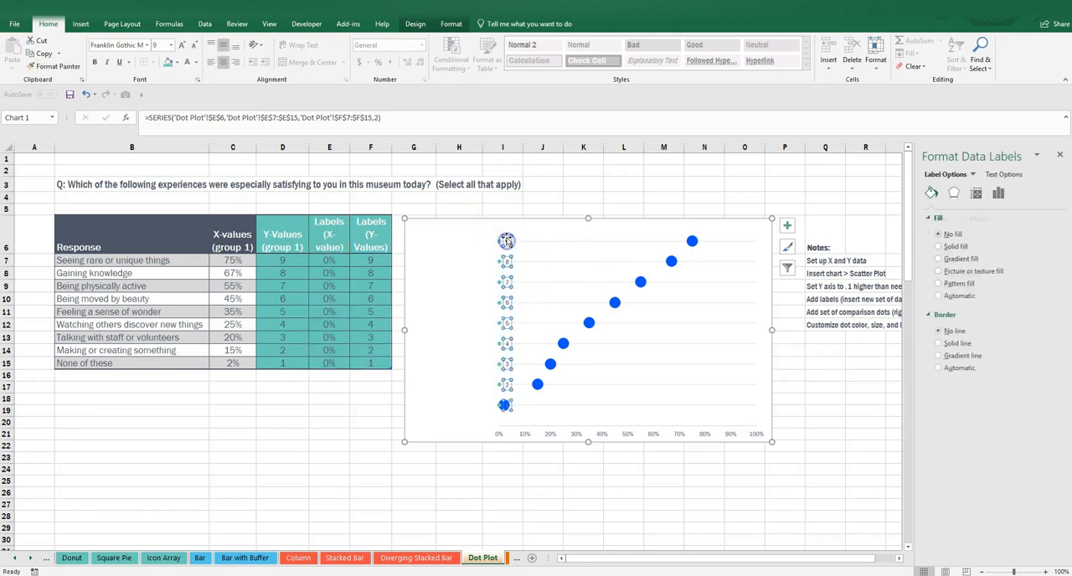
{"action": "left_click", "coordinate": [1001, 195]}
{"action": "left_click", "coordinate": [955, 218]}
{"action": "left_click", "coordinate": [944, 387]}
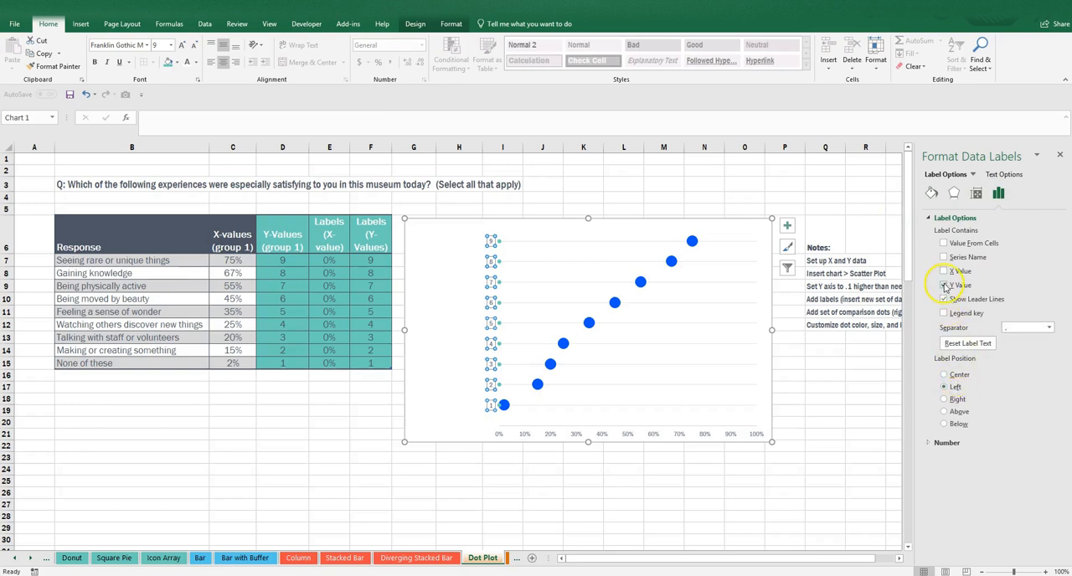
{"action": "left_click", "coordinate": [944, 286]}
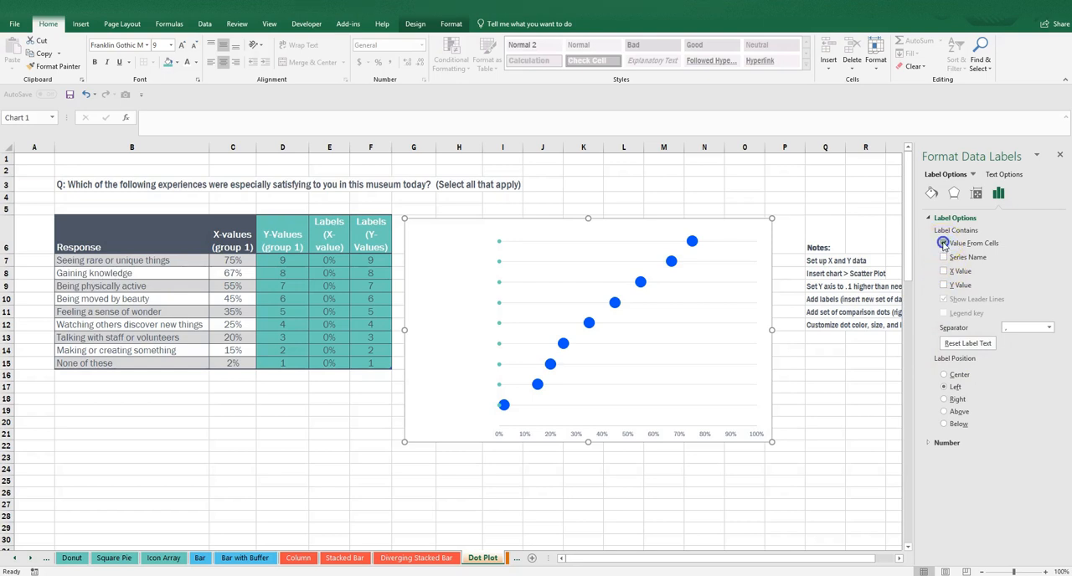
{"action": "left_click", "coordinate": [944, 242]}
{"action": "left_click_drag", "start_coordinate": [165, 263], "coordinate": [161, 362]}
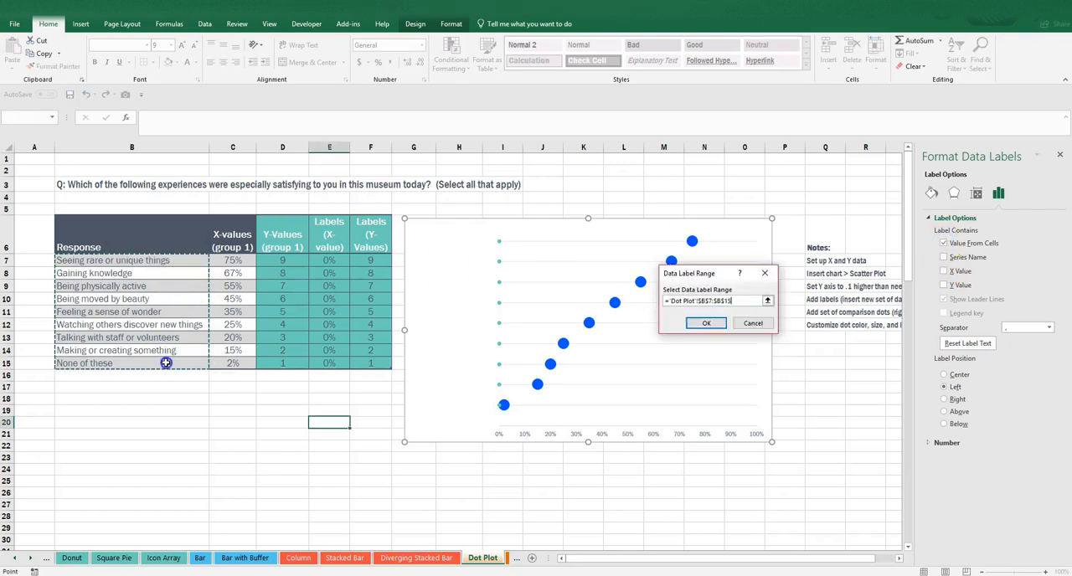
{"action": "left_click", "coordinate": [702, 323]}
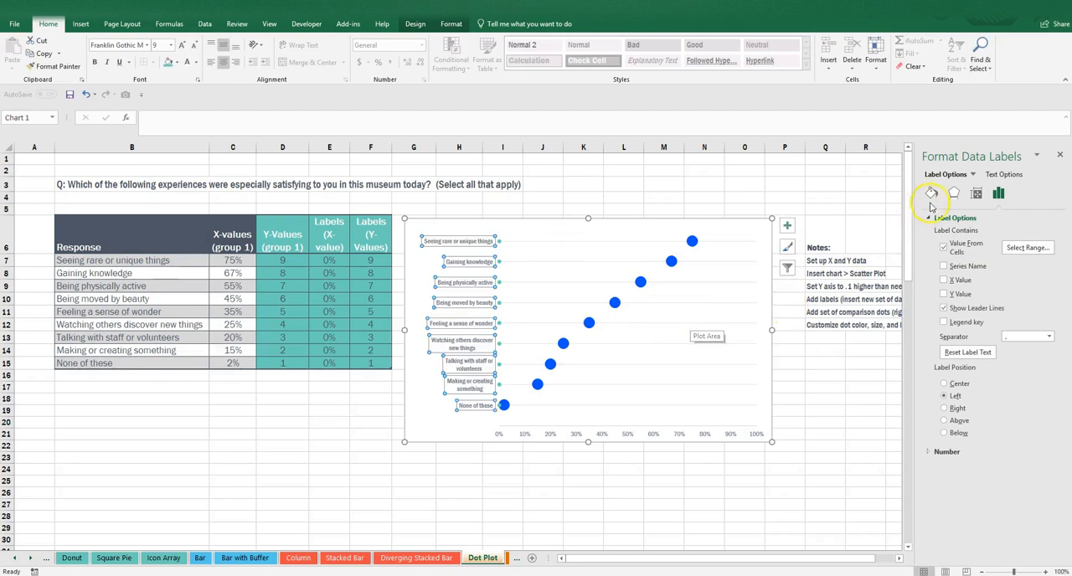
Turn off text wrapping for the response data labels so each stays on one line.
{"action": "left_click", "coordinate": [977, 193]}
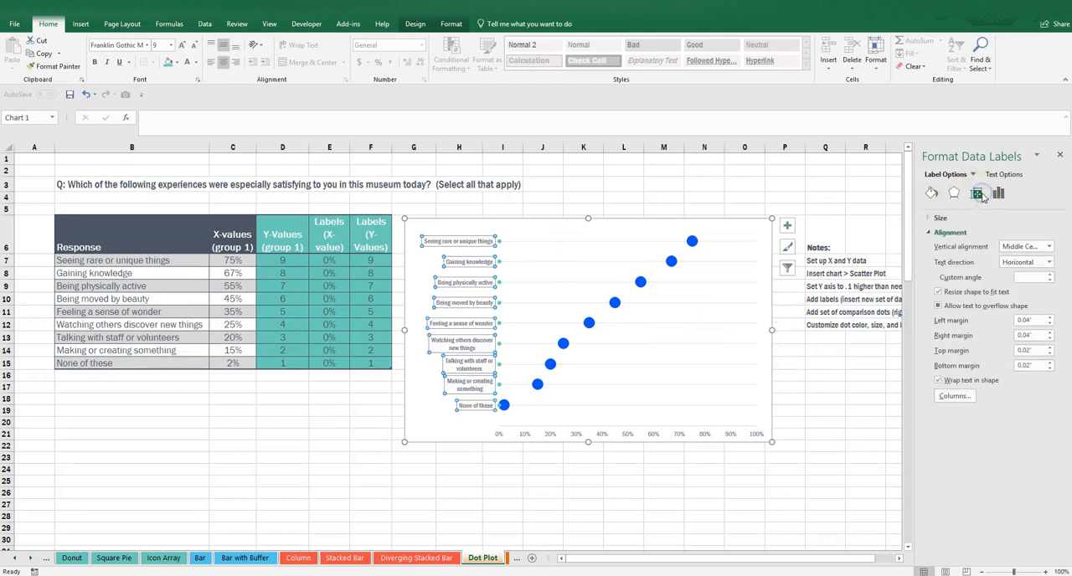
{"action": "left_click", "coordinate": [958, 381]}
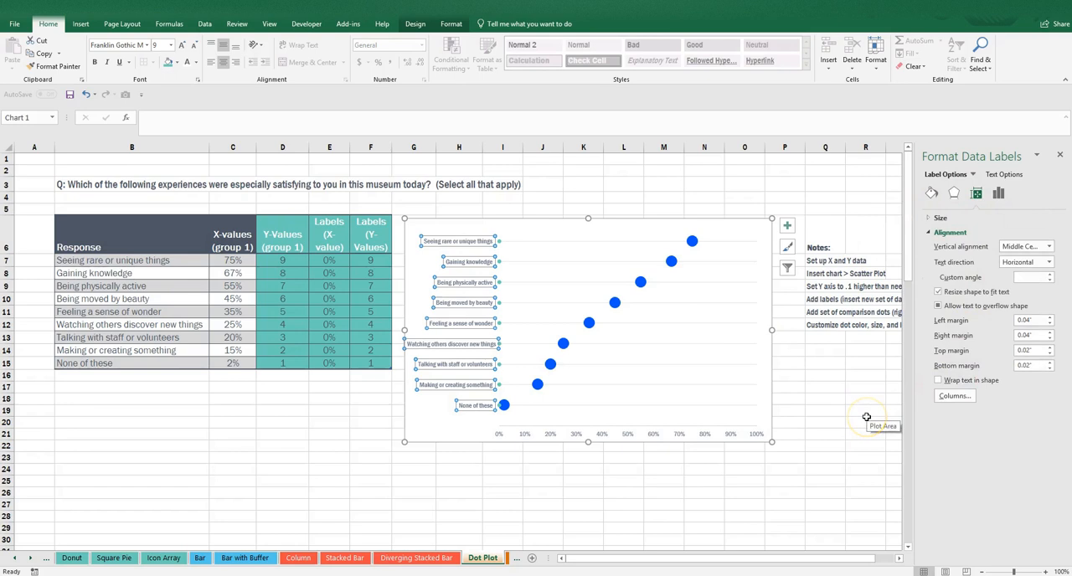
{"action": "left_click", "coordinate": [867, 418]}
Narrow the plot area slightly on the label side and right-align the response labels.
{"action": "left_click", "coordinate": [542, 293]}
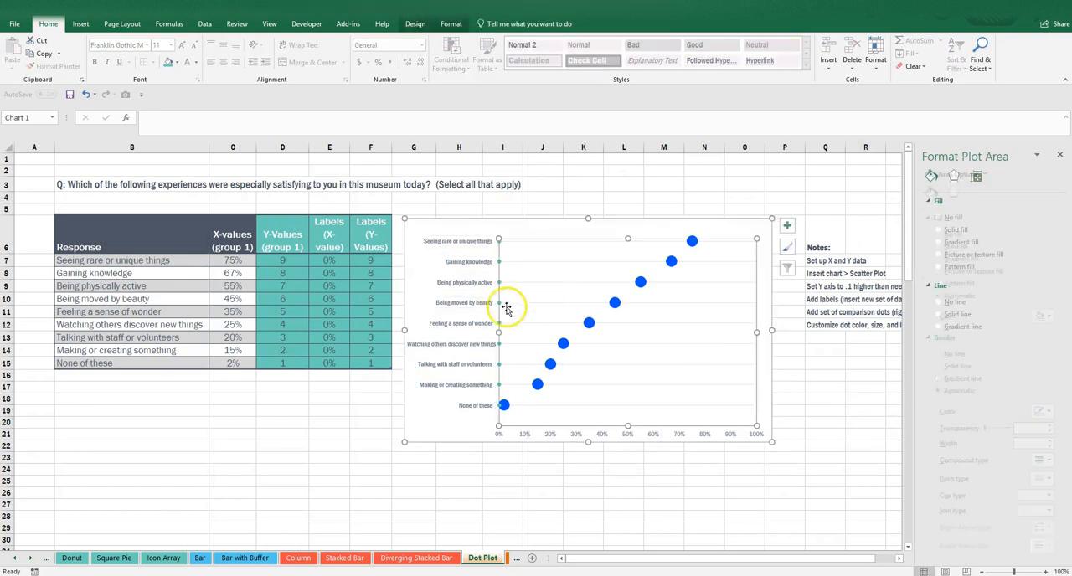
{"action": "left_click_drag", "start_coordinate": [499, 332], "coordinate": [512, 333]}
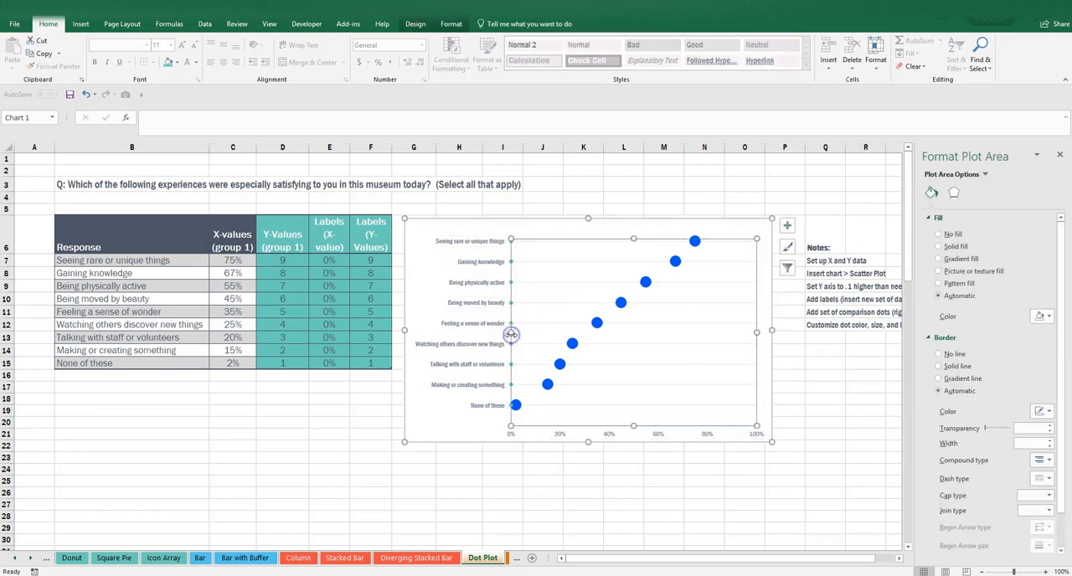
{"action": "left_click", "coordinate": [486, 241]}
{"action": "left_click", "coordinate": [235, 63]}
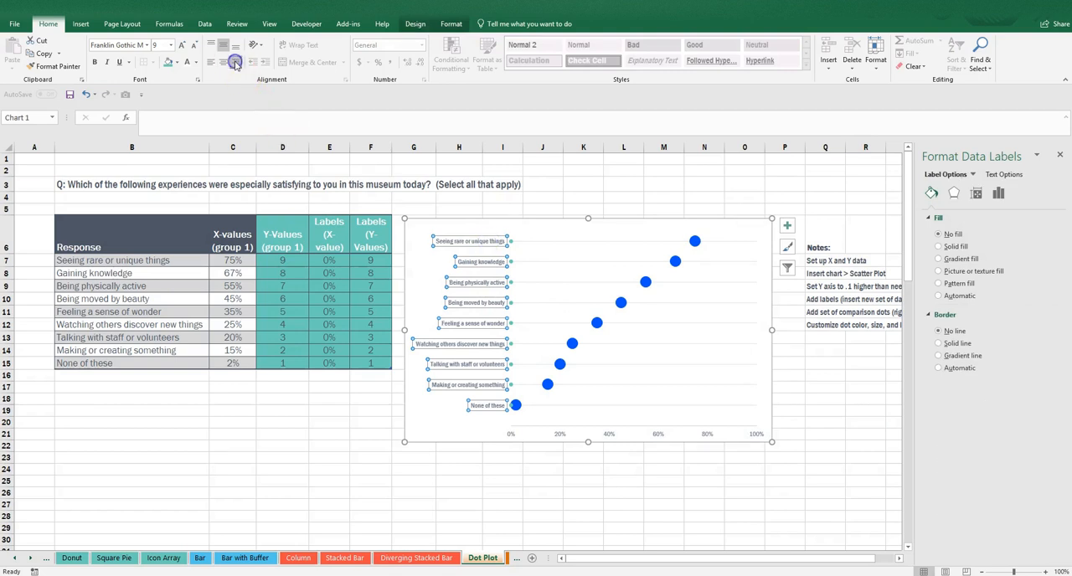
Hide the helper series' dots by setting its marker option to None.
{"action": "left_click", "coordinate": [511, 241]}
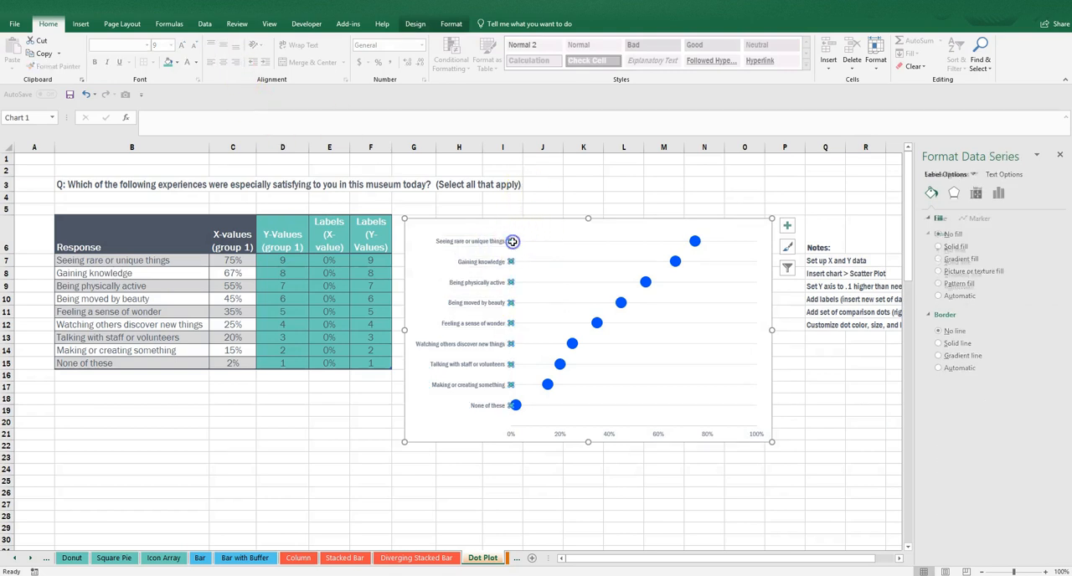
{"action": "left_click", "coordinate": [977, 219]}
{"action": "left_click", "coordinate": [959, 234]}
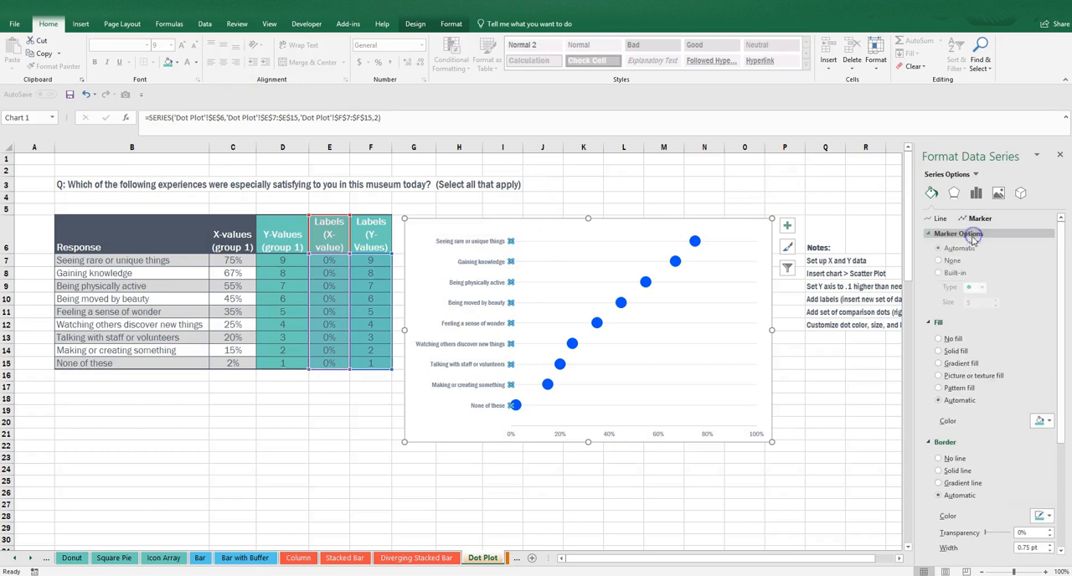
{"action": "left_click", "coordinate": [953, 261]}
{"action": "left_click", "coordinate": [859, 428]}
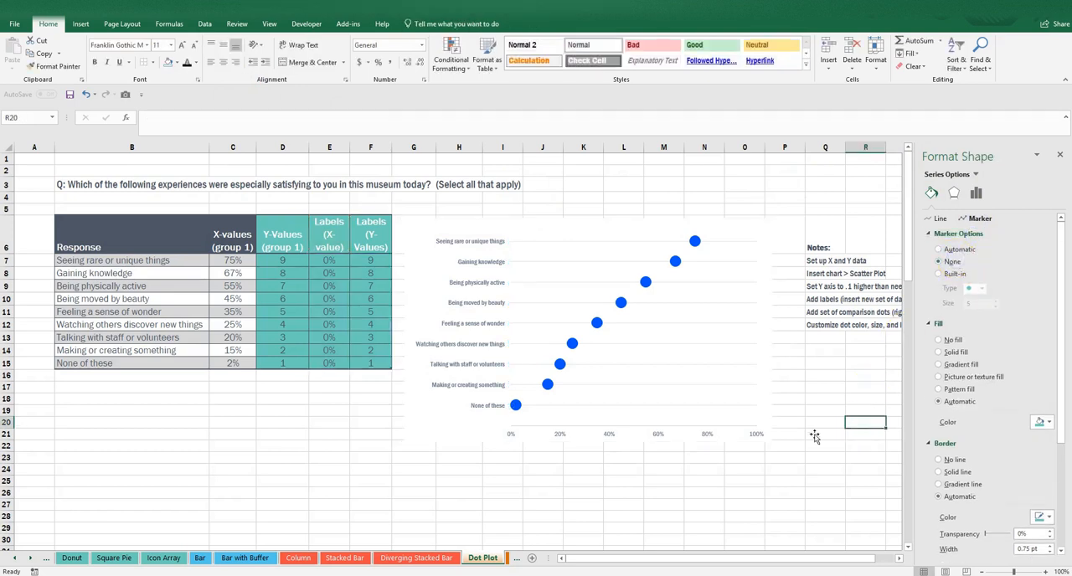
Set the response labels' font size to 11 and narrow the plot area further to make room for them.
{"action": "left_click", "coordinate": [492, 238]}
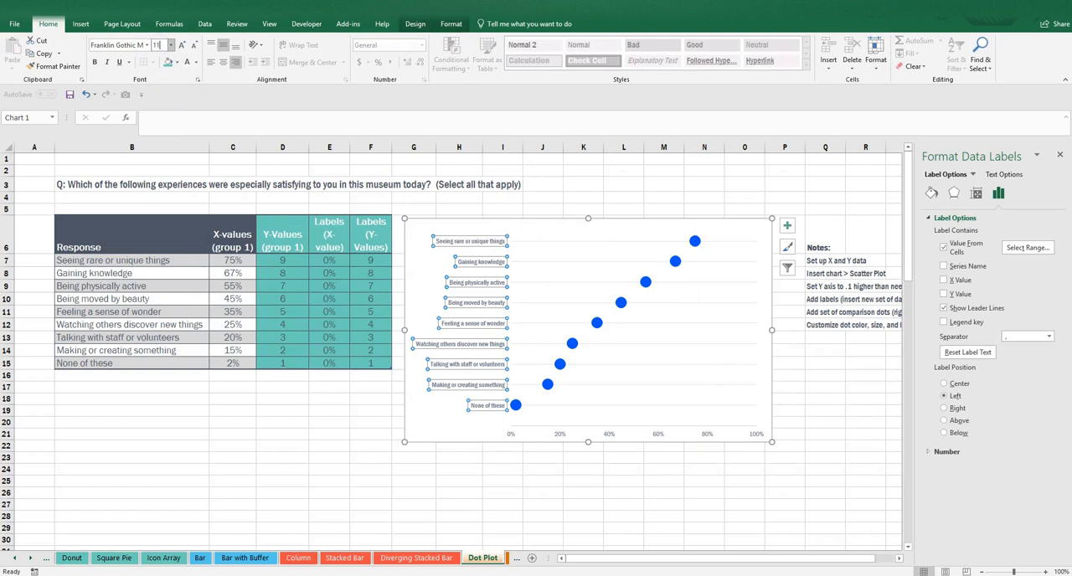
{"action": "key", "text": "Return"}
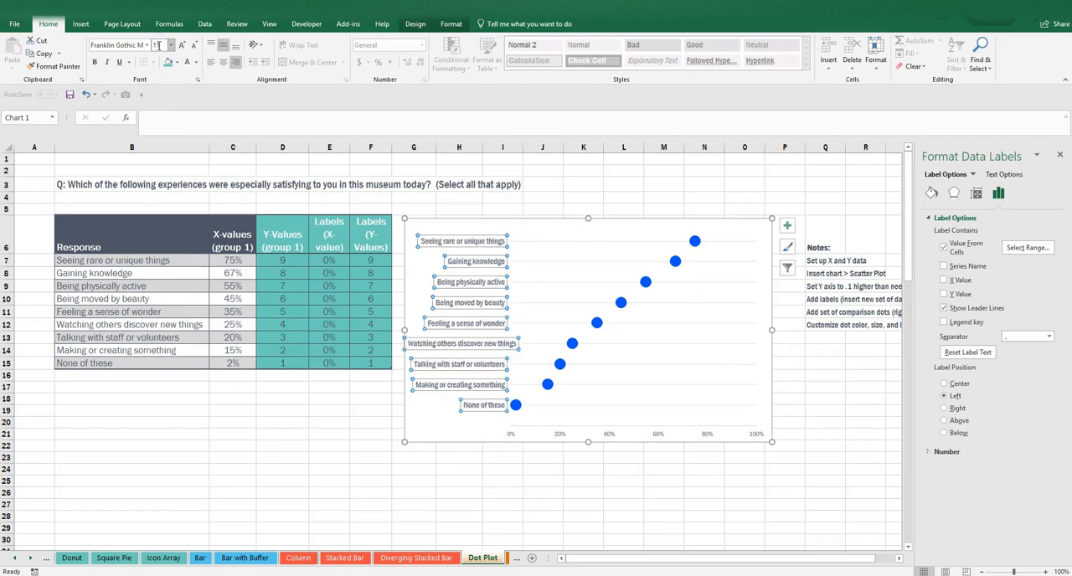
{"action": "left_click", "coordinate": [552, 292]}
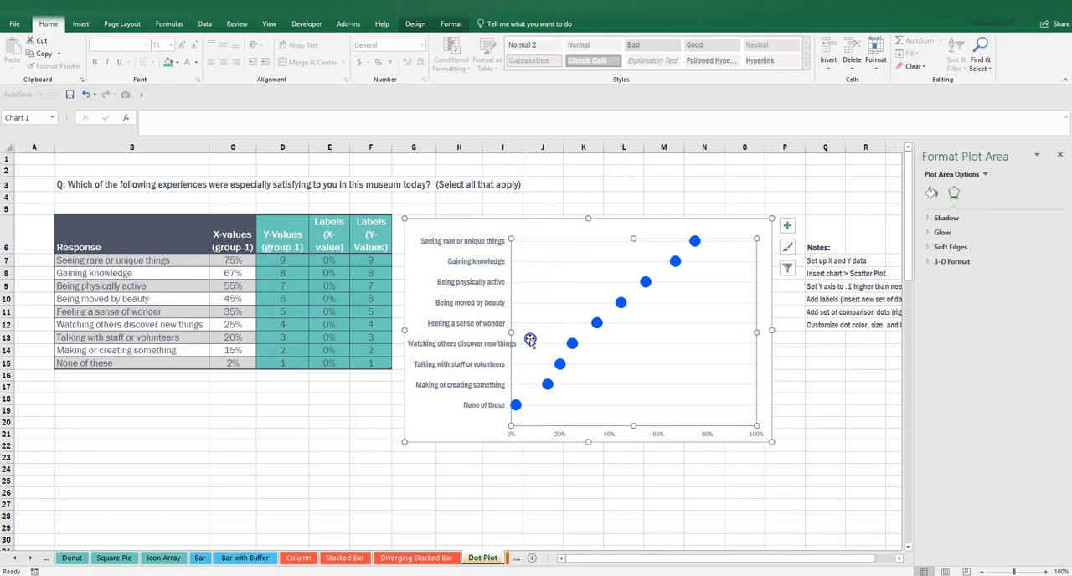
{"action": "left_click_drag", "start_coordinate": [530, 340], "coordinate": [545, 339]}
{"action": "left_click", "coordinate": [506, 471]}
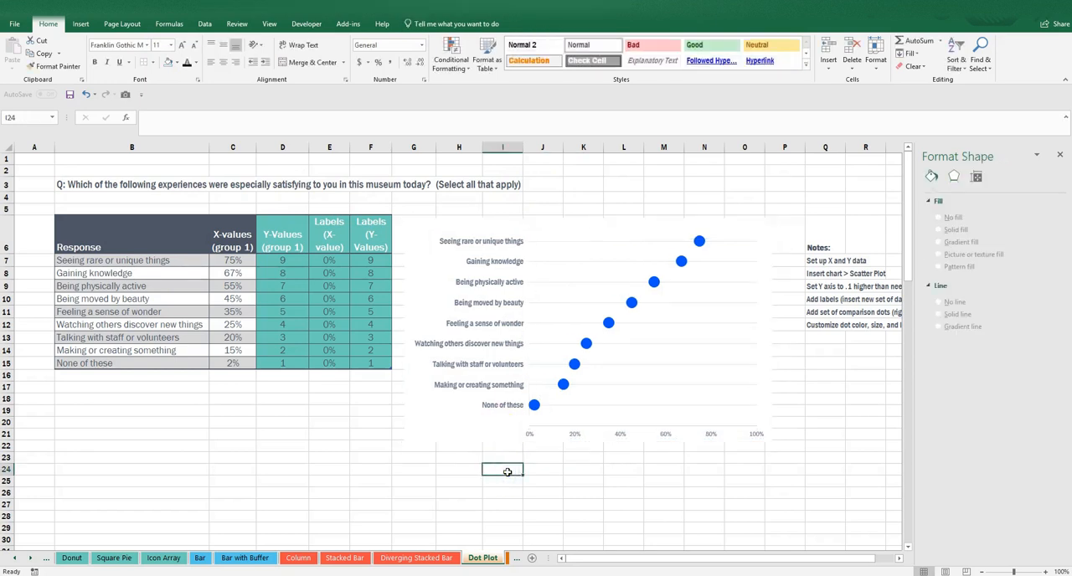
Set the font size of the horizontal axis percentages to 11.
{"action": "left_click", "coordinate": [528, 434]}
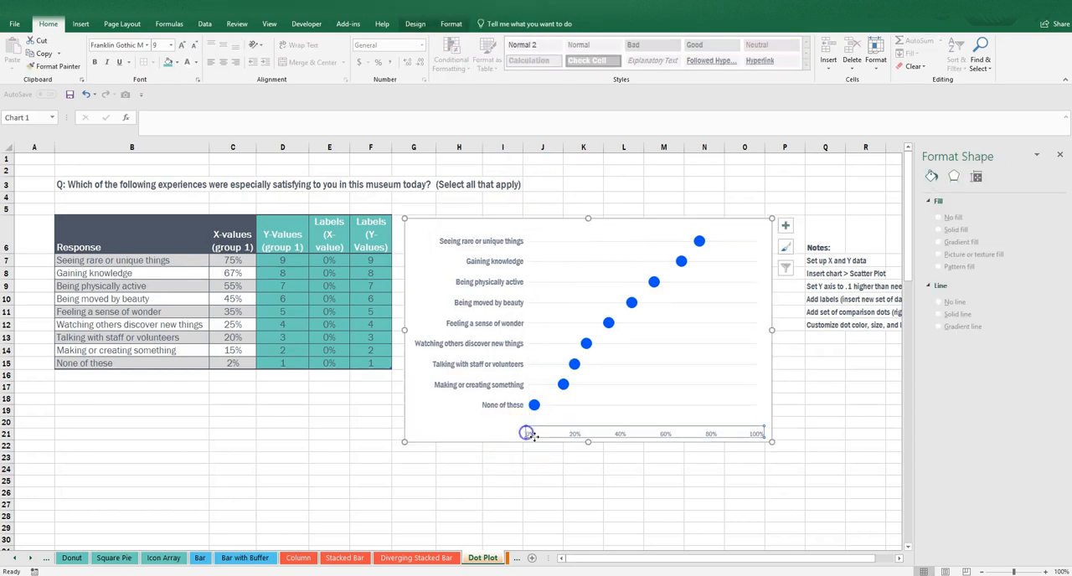
{"action": "left_click", "coordinate": [159, 46]}
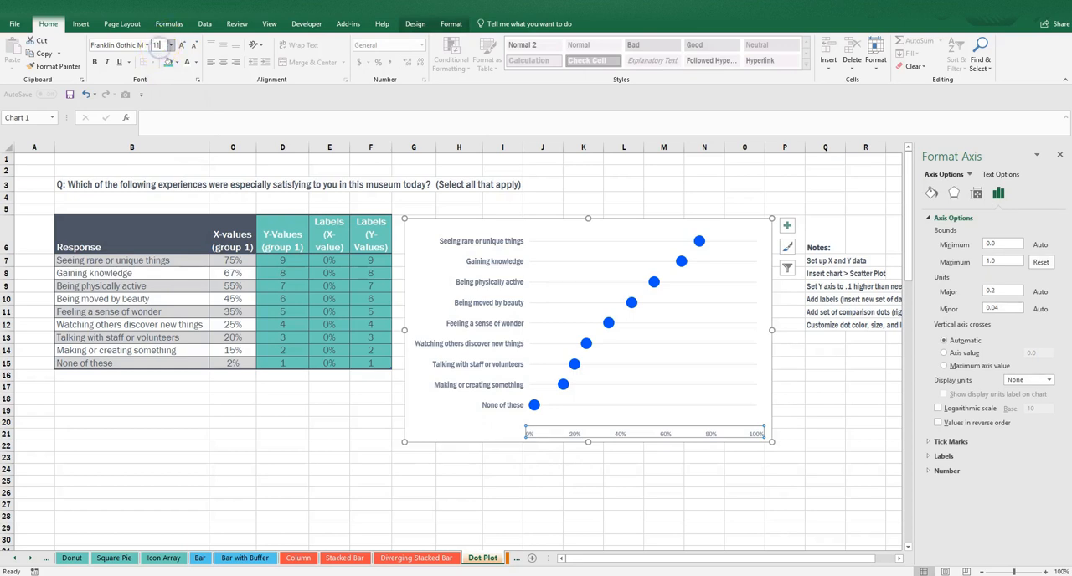
{"action": "type", "text": "11"}
{"action": "key", "text": "Return"}
{"action": "left_click", "coordinate": [288, 408]}
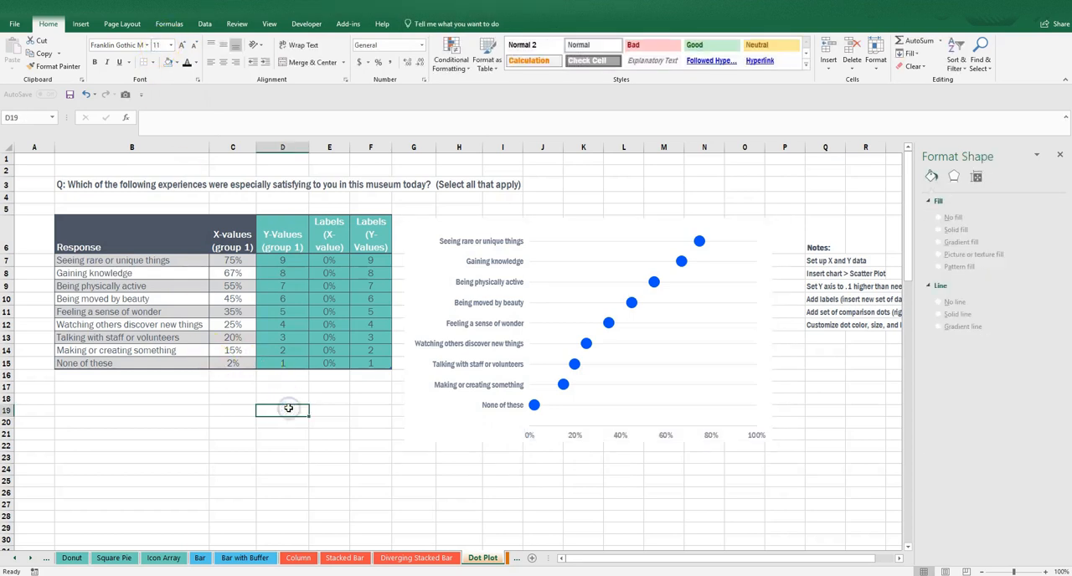
Enter the text "VOILA! :-)" in cell D17 below the data table.
{"action": "left_click", "coordinate": [285, 385]}
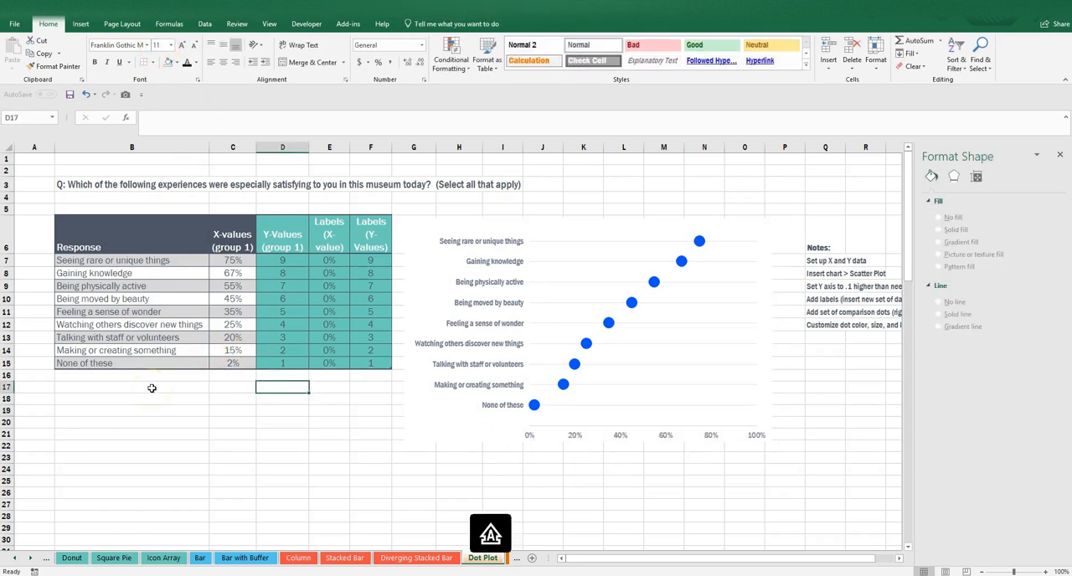
{"action": "type", "text": "VOILA!"}
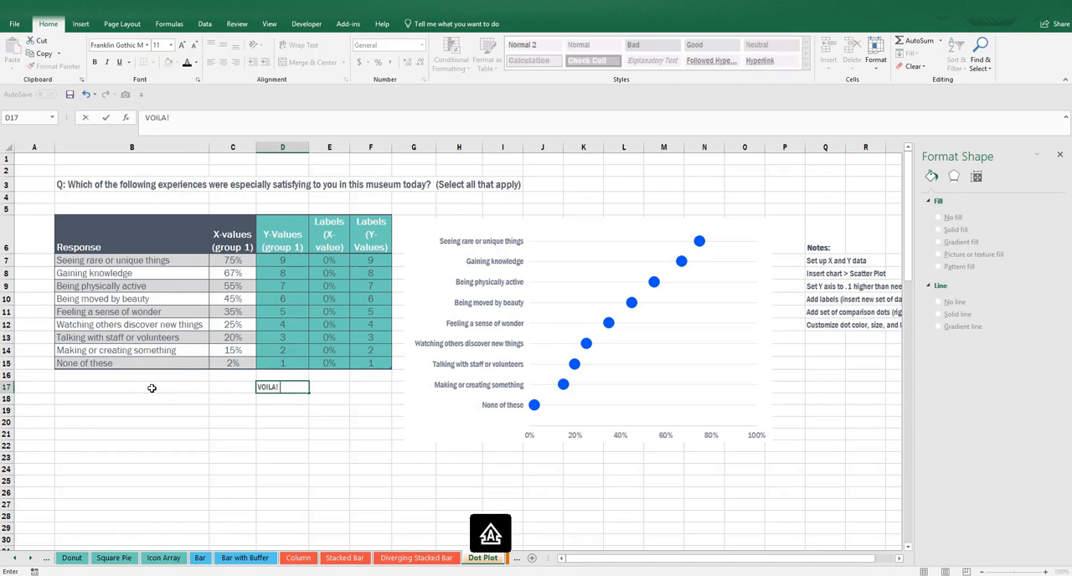
{"action": "type", "text": " :-)"}
{"action": "key", "text": "Return"}
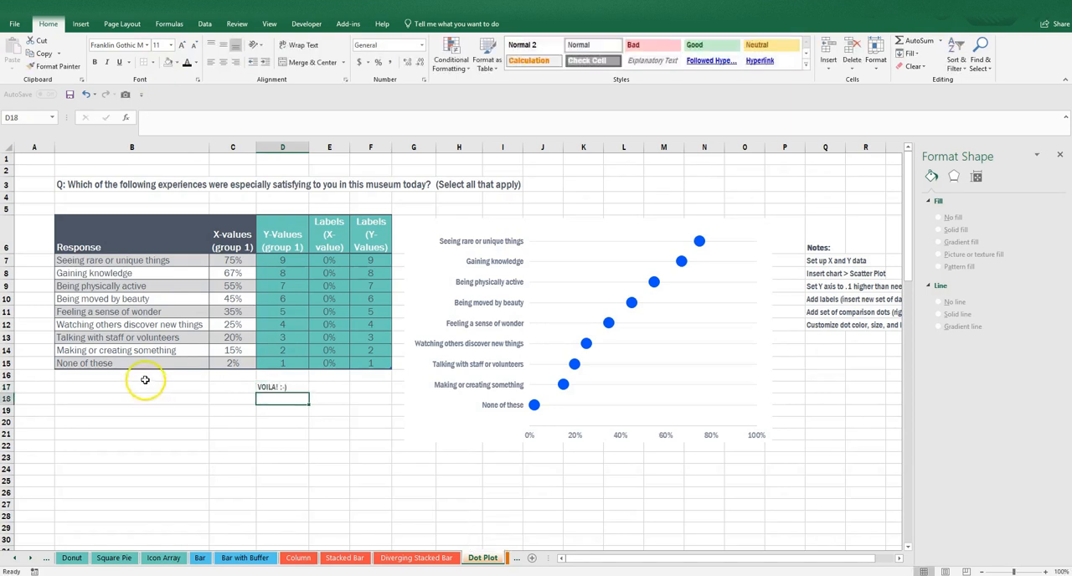